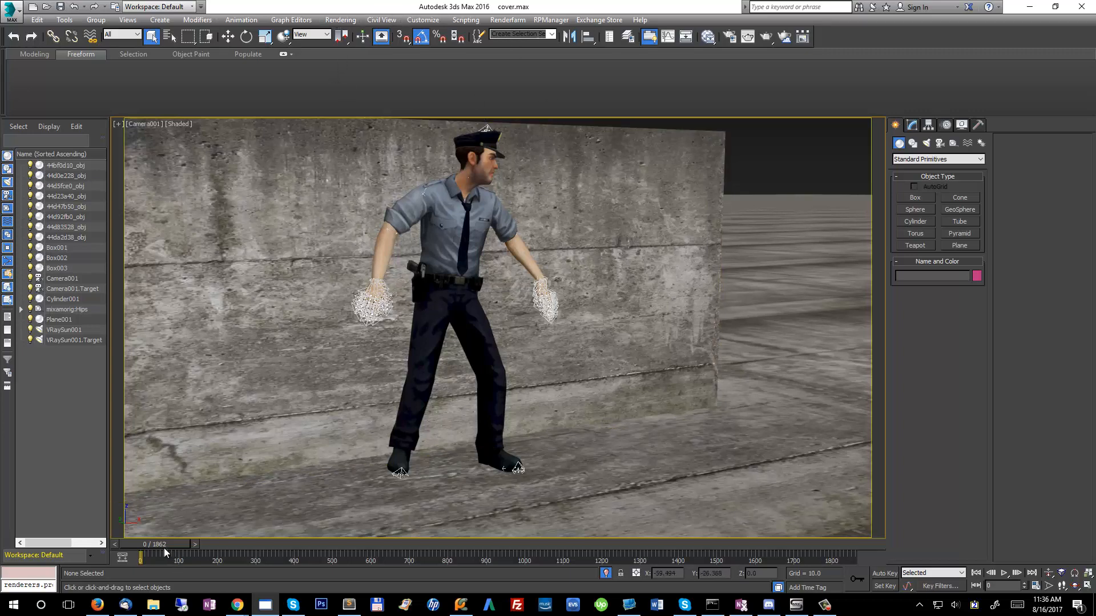
pyautogui.moveTo(163, 548)
pyautogui.mouseDown()
pyautogui.moveTo(183, 549)
pyautogui.moveTo(145, 560)
pyautogui.mouseUp()
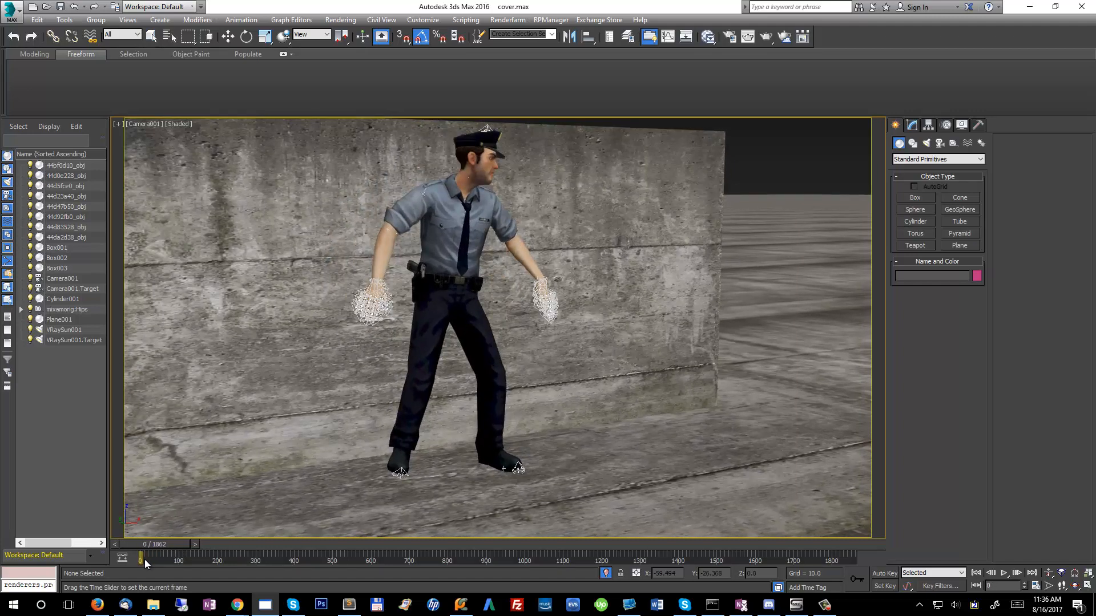
pyautogui.moveTo(145, 560)
pyautogui.mouseDown()
pyautogui.moveTo(265, 549)
pyautogui.moveTo(141, 559)
pyautogui.mouseUp()
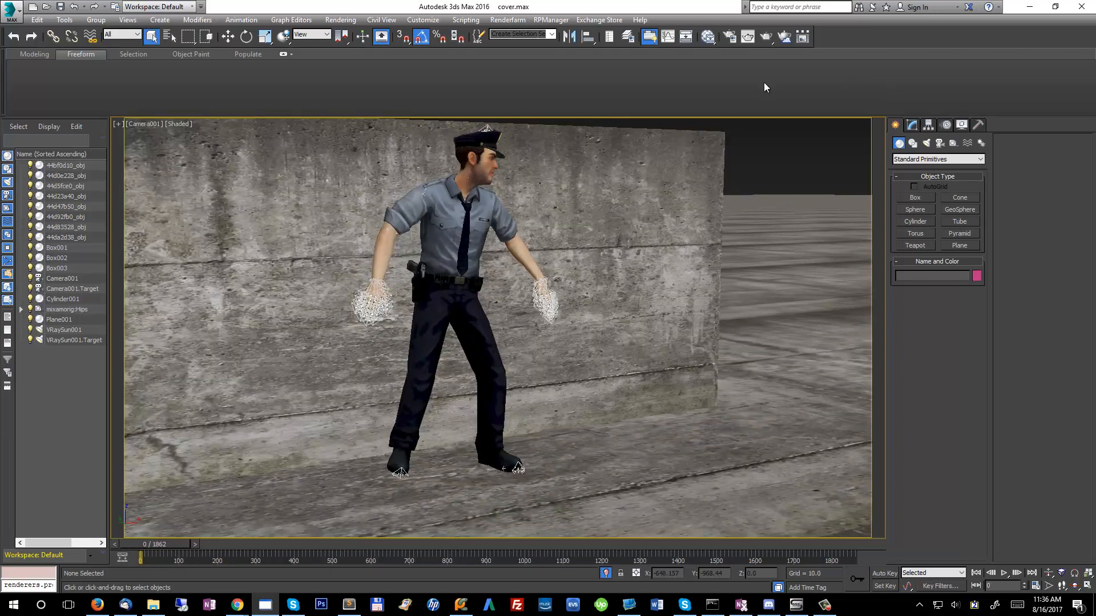
# Open the render setup's GI settings and set the irradiance map mode to Animation (rendering), dismissing the map loading dialog.
pyautogui.click(729, 37)
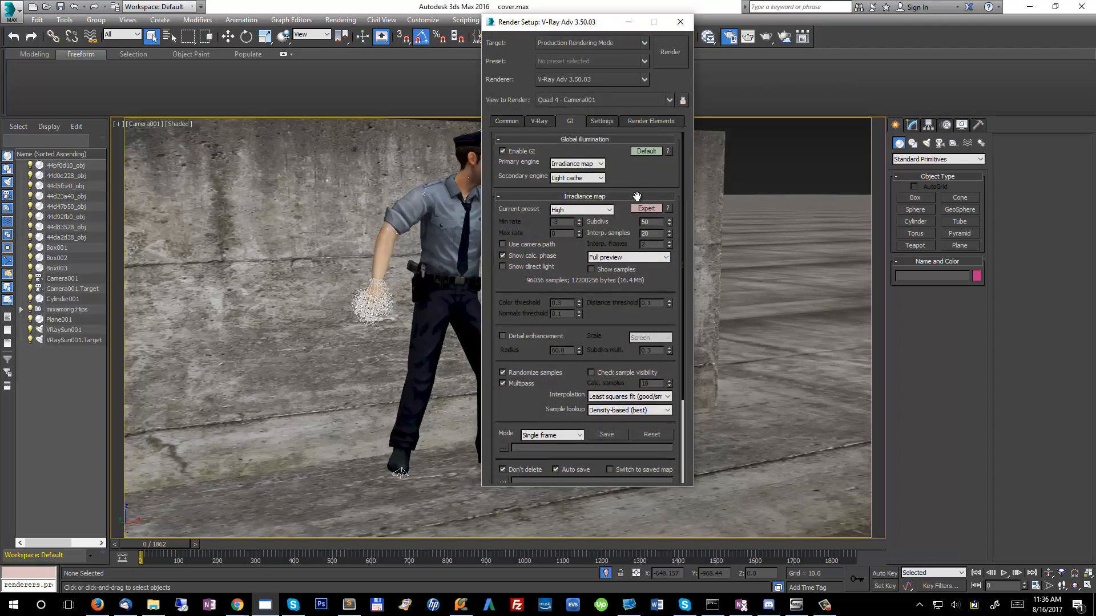
pyautogui.scroll(-1, 645, 237)
pyautogui.scroll(-5, 619, 326)
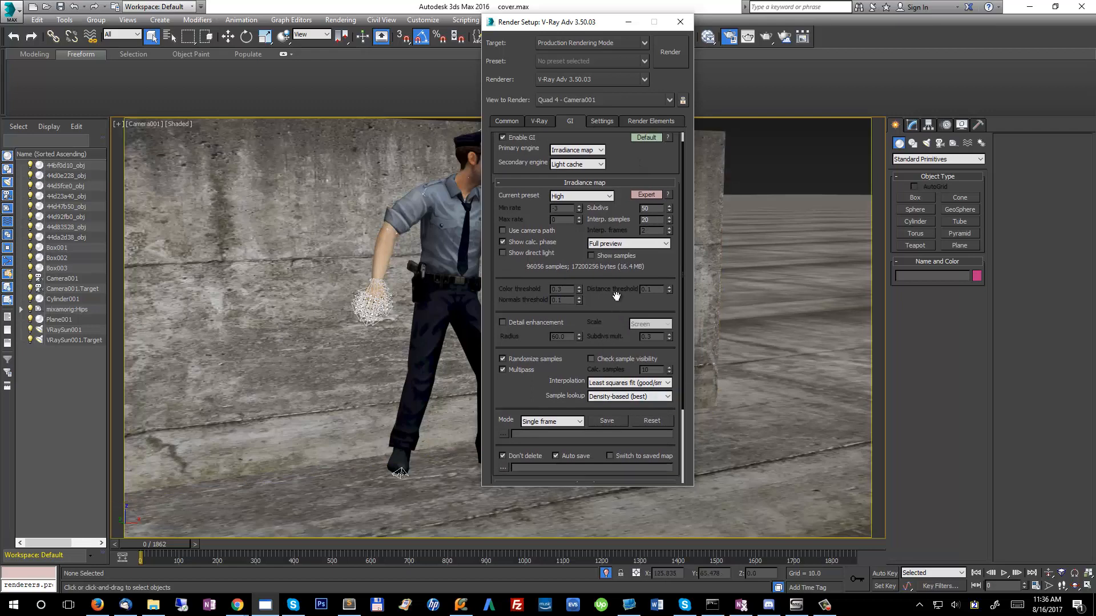
pyautogui.click(560, 326)
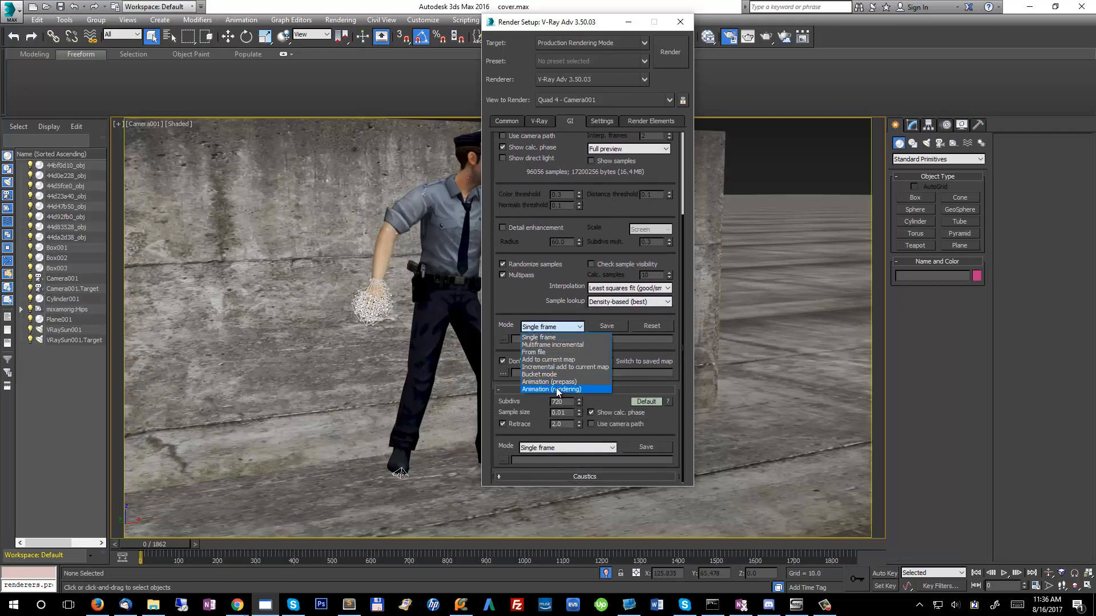
pyautogui.click(526, 391)
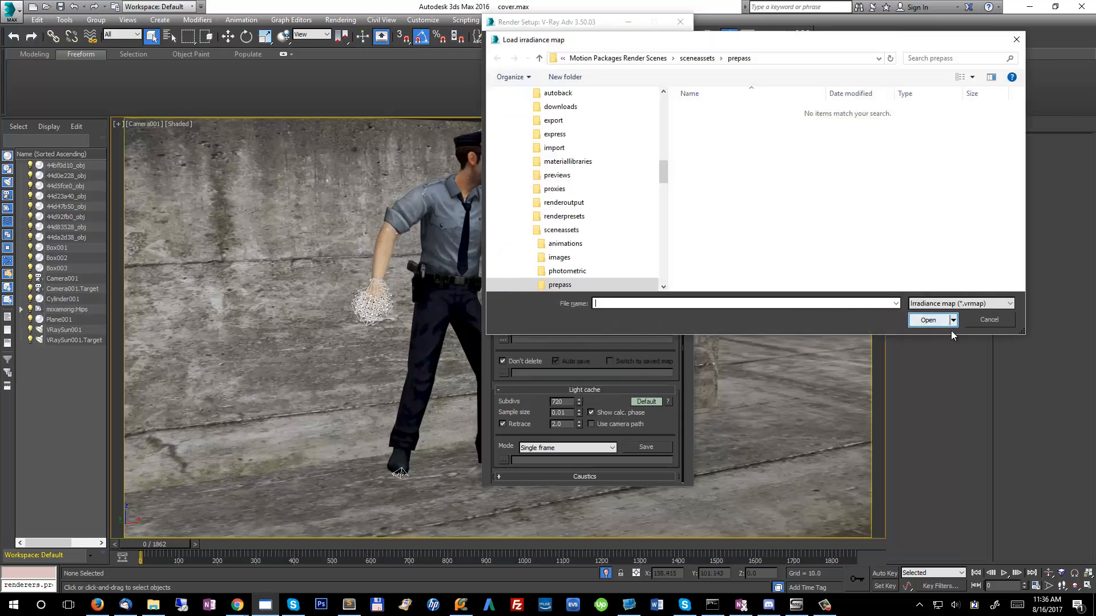
pyautogui.click(989, 321)
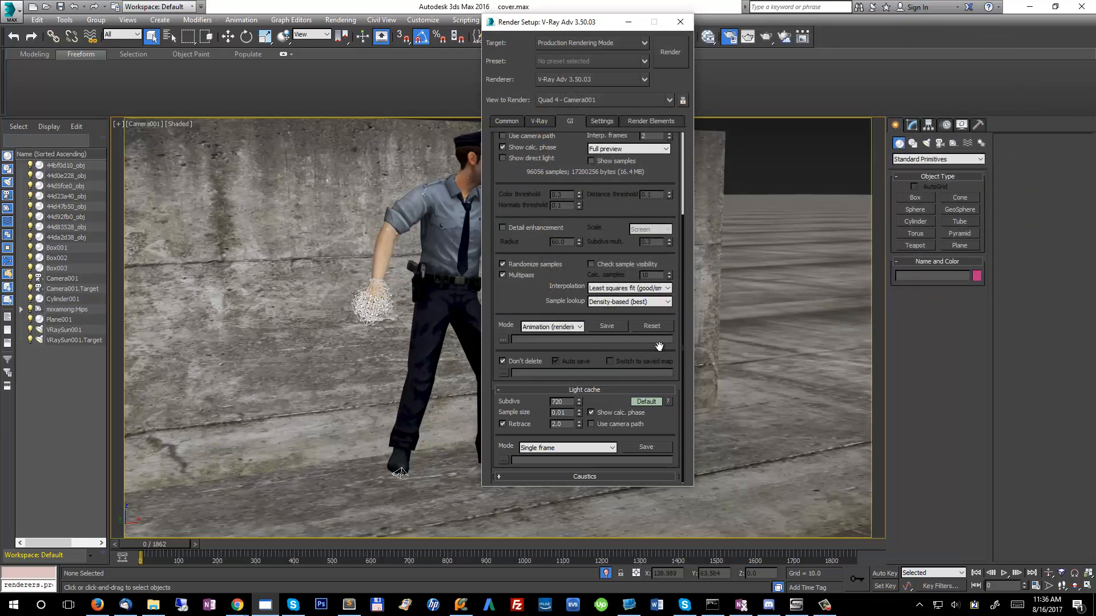
# Save the current irradiance map as irradiance_.vrmap in the sceneassets\prepass folder.
pyautogui.click(607, 325)
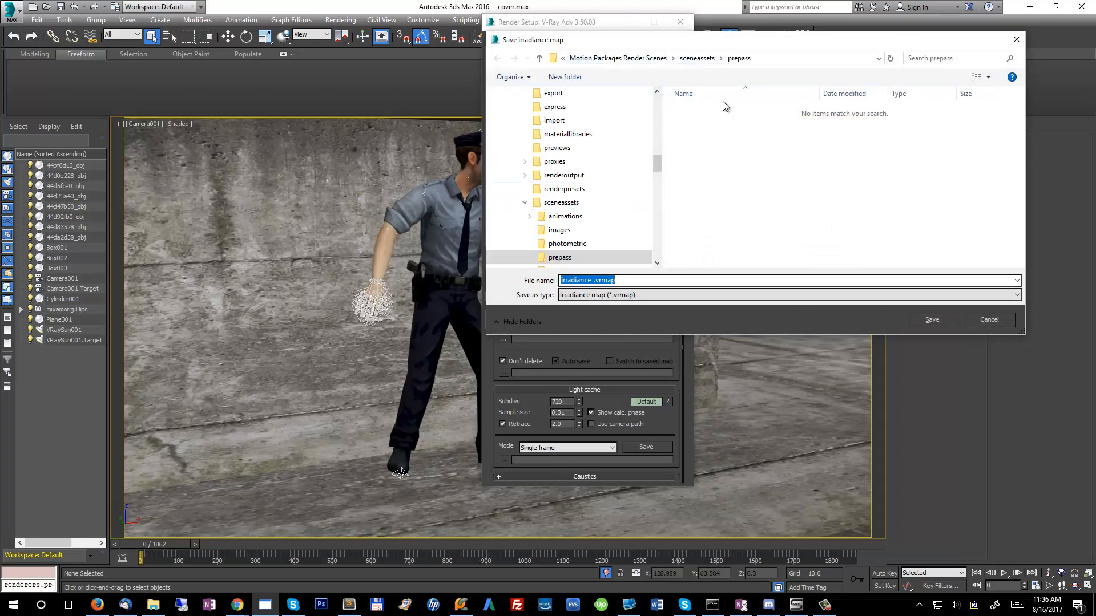
pyautogui.click(698, 58)
pyautogui.click(710, 149)
pyautogui.doubleClick(710, 146)
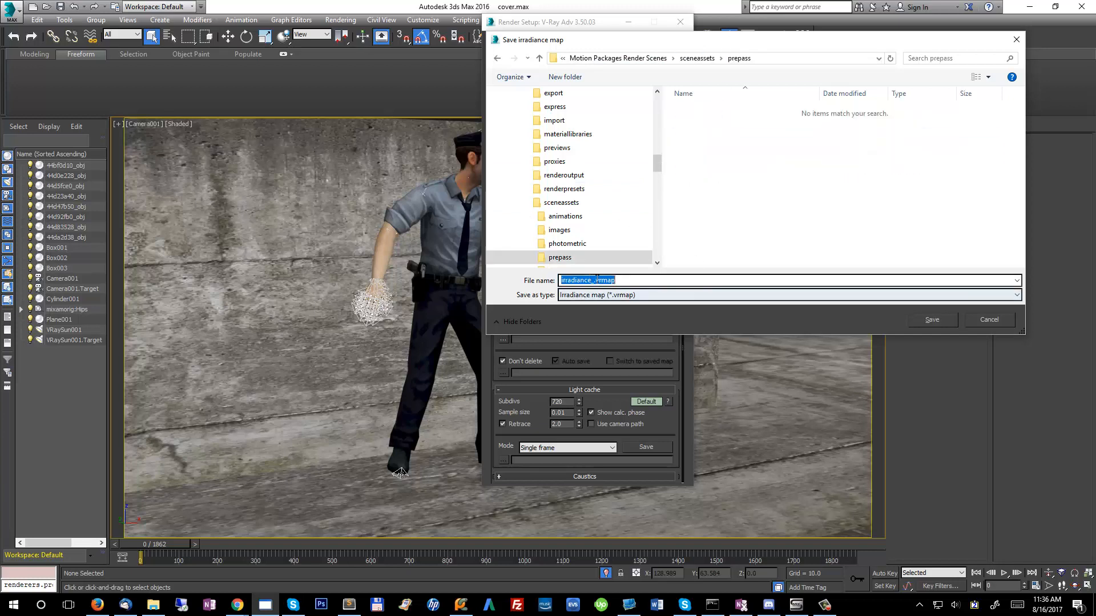
pyautogui.click(579, 280)
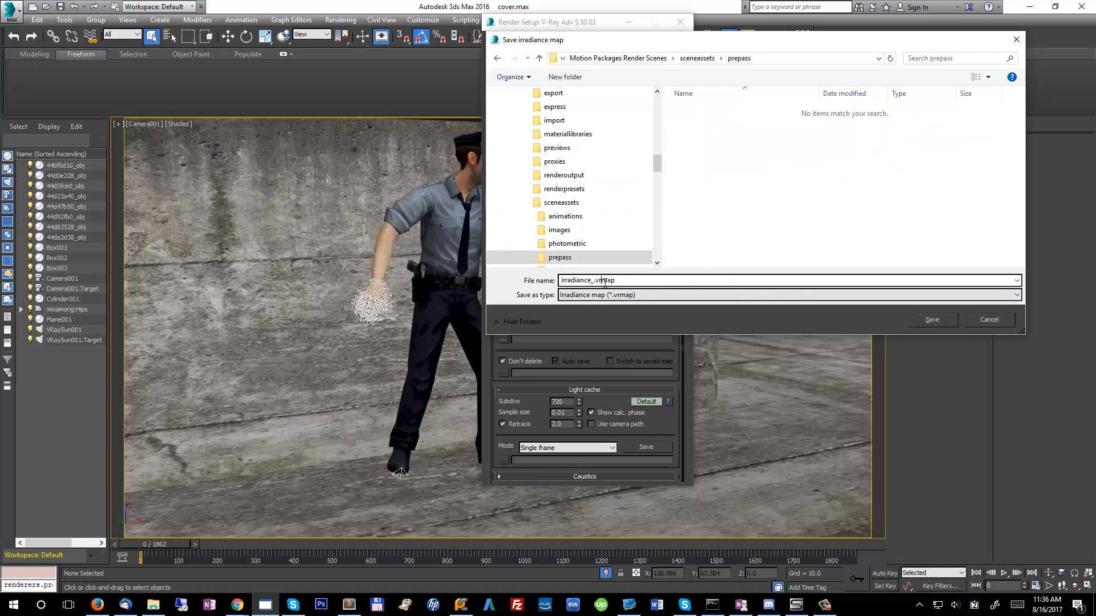
pyautogui.doubleClick(640, 280)
pyautogui.click(935, 321)
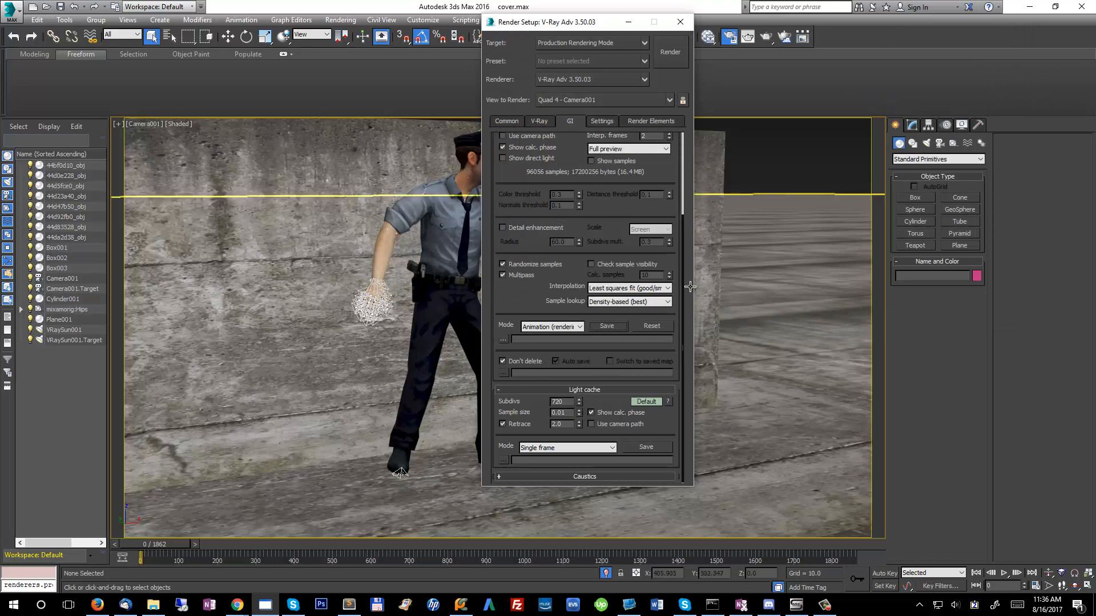
# Choose irradiance_.vrmap from the prepass folder as the irradiance map's source file and check its path.
pyautogui.click(504, 340)
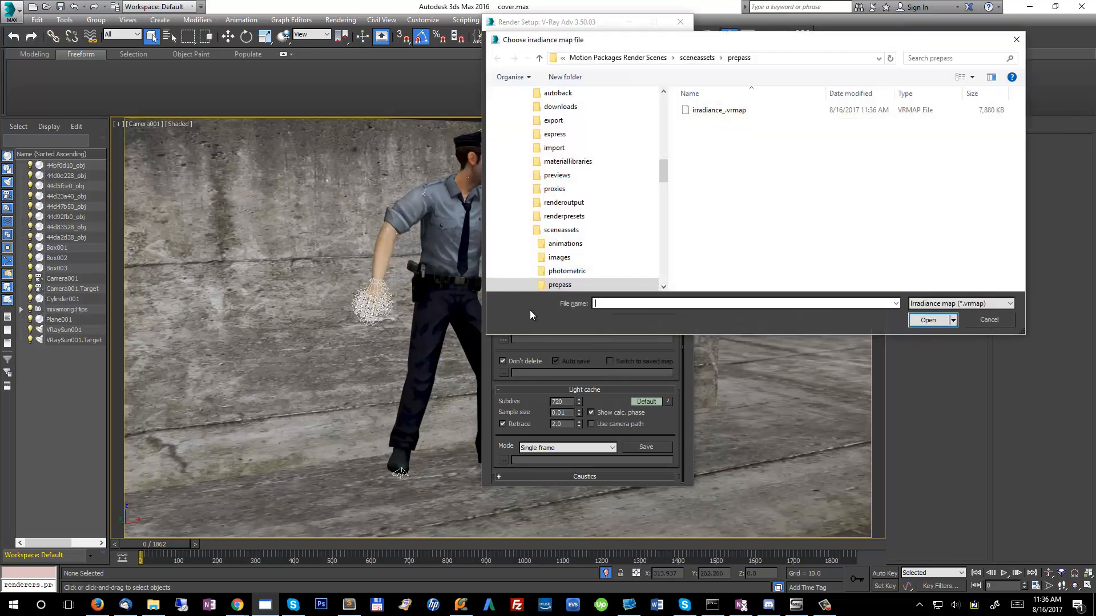
pyautogui.doubleClick(708, 112)
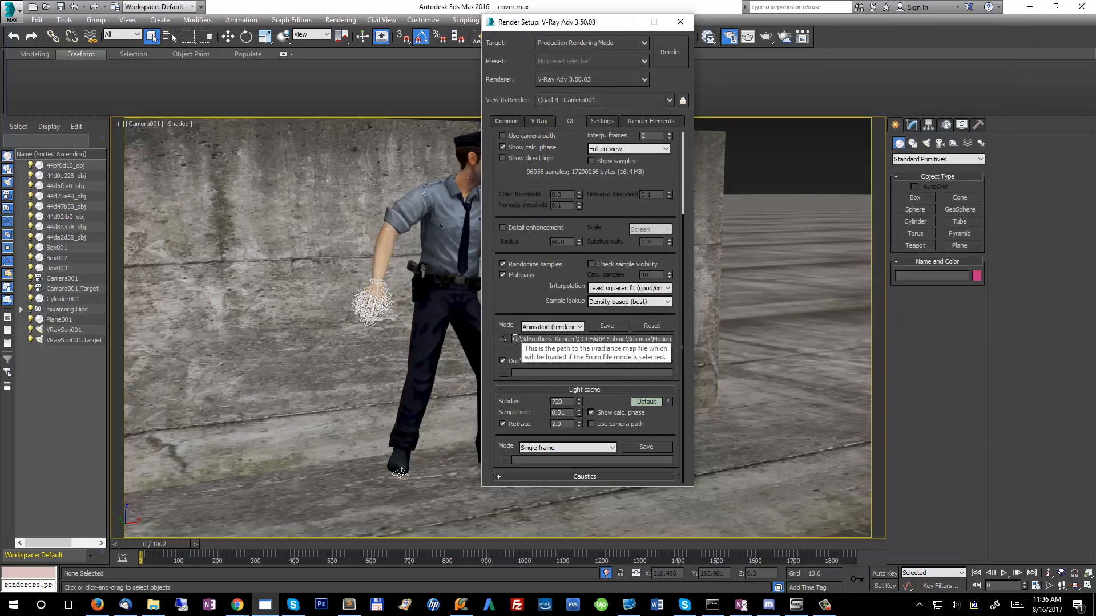
pyautogui.moveTo(593, 339); pyautogui.dragTo(733, 333)
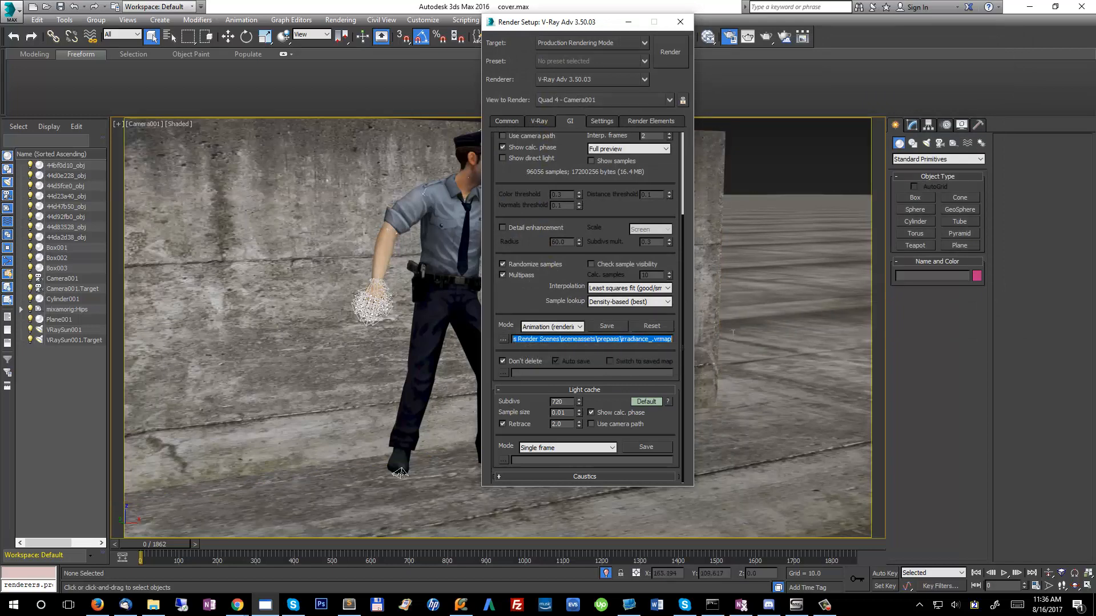
pyautogui.moveTo(596, 339); pyautogui.dragTo(549, 339)
pyautogui.hotkey('shift', 'End')
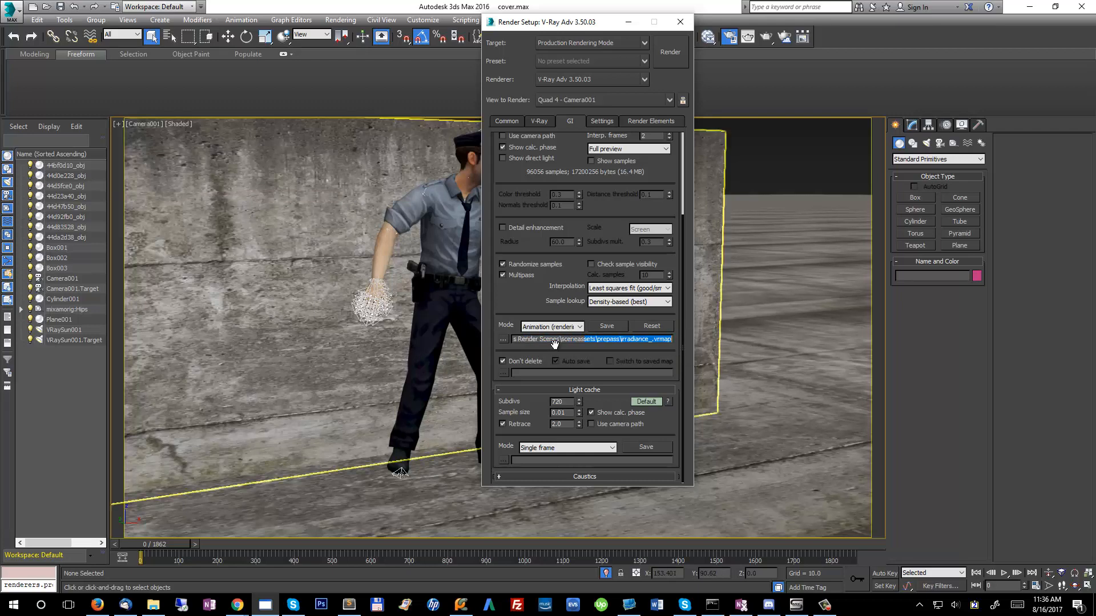
# Switch the irradiance map mode to Animation (prepass) and set its auto-save file to irradiance_.vrmap, agreeing to replace the existing file.
pyautogui.click(577, 328)
pyautogui.click(577, 377)
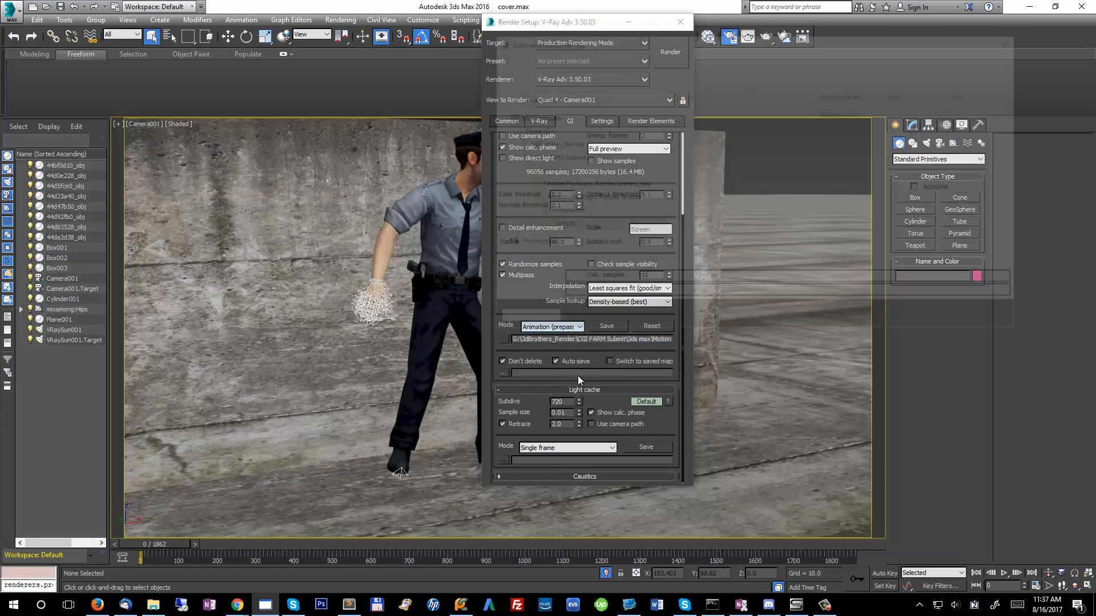
pyautogui.doubleClick(717, 111)
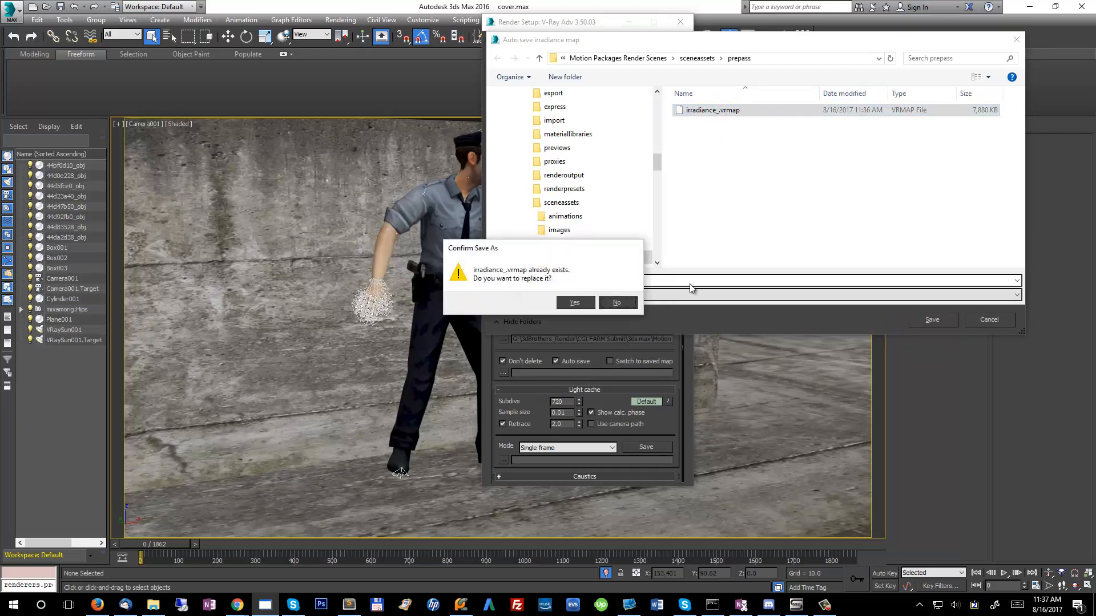
pyautogui.click(575, 302)
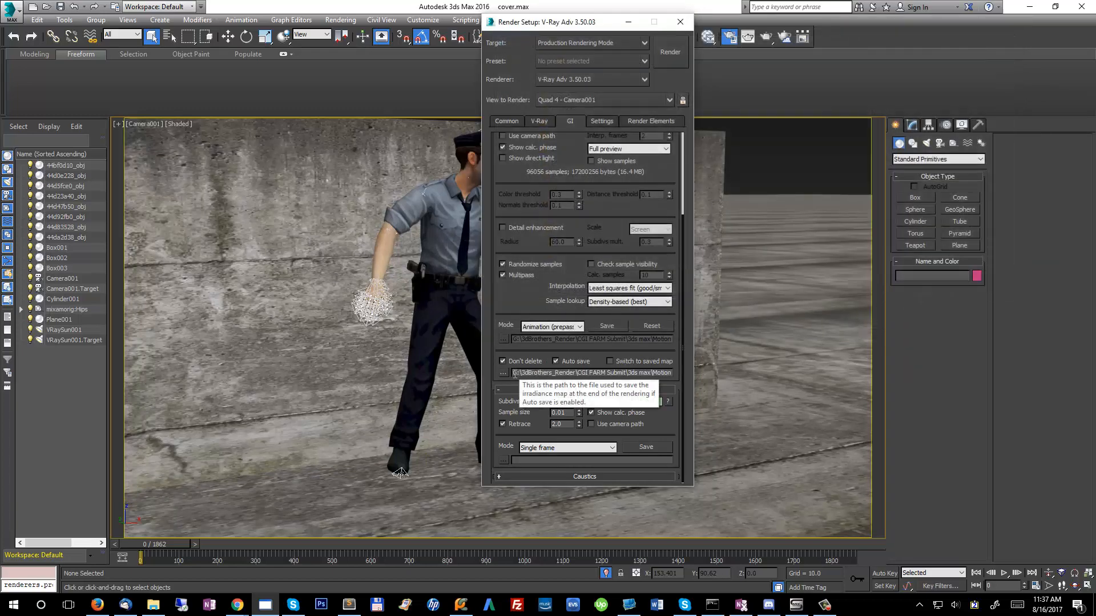
pyautogui.click(515, 374)
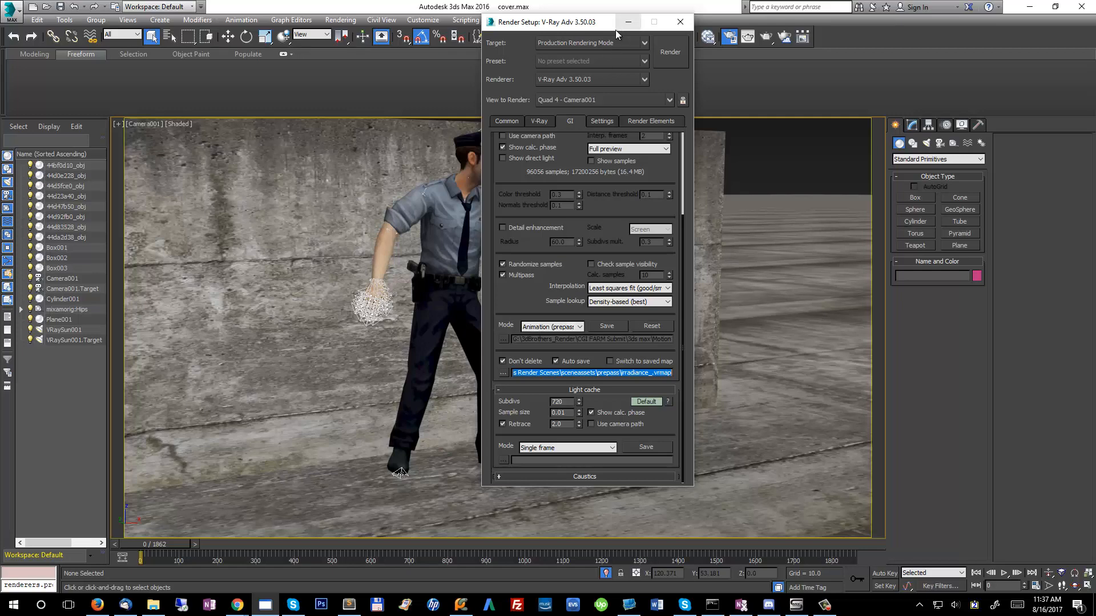
pyautogui.moveTo(615, 29); pyautogui.dragTo(532, 66)
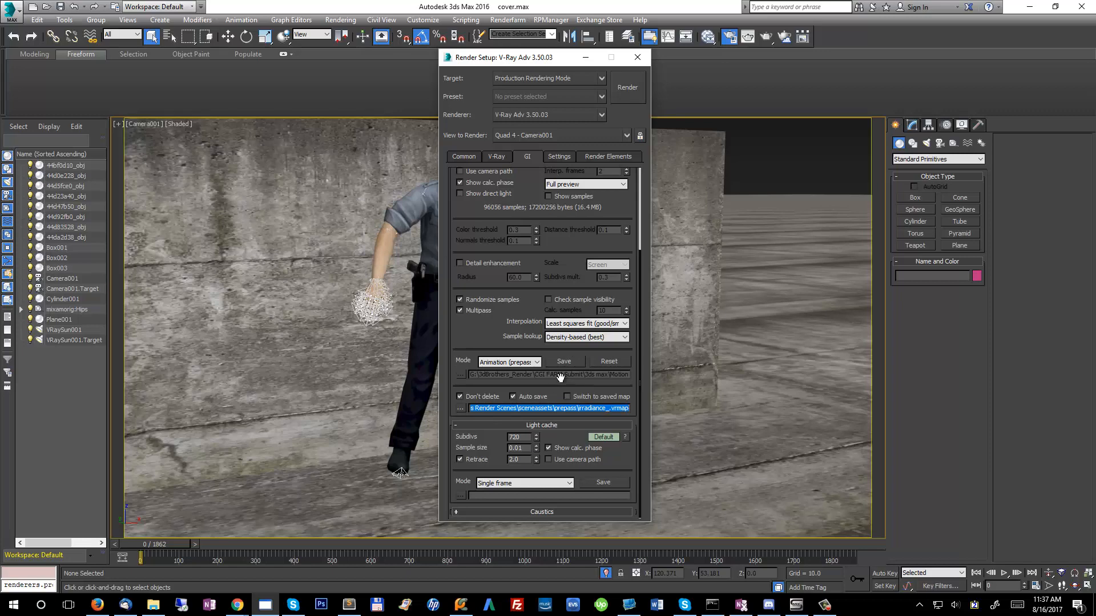
# Toggle the irradiance map mode between prepass and rendering, finishing on Animation (rendering).
pyautogui.click(627, 376)
pyautogui.click(510, 363)
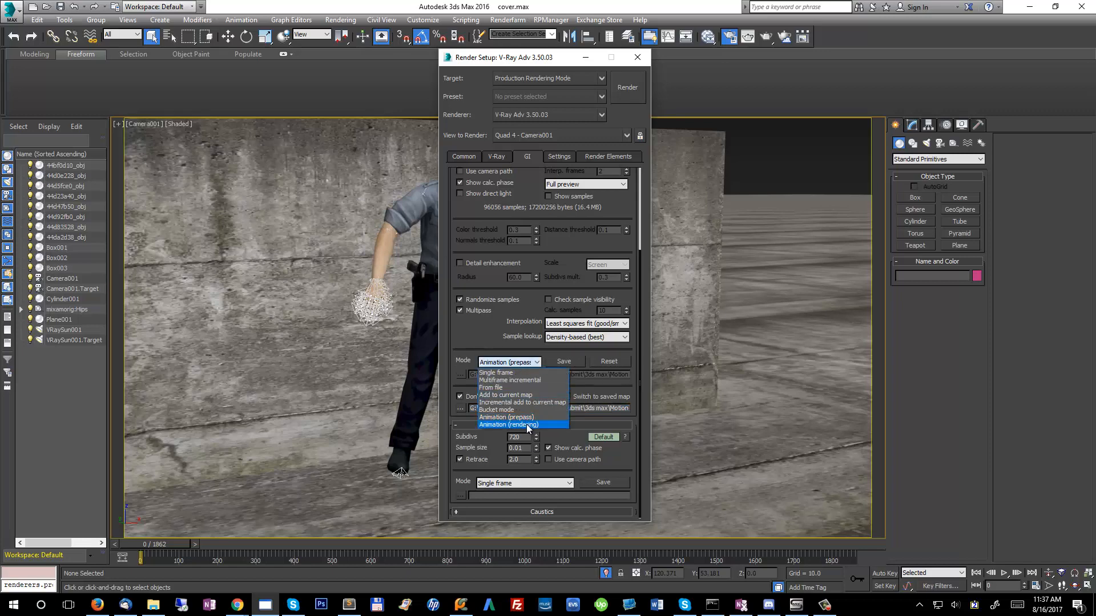
pyautogui.click(527, 424)
pyautogui.click(508, 363)
pyautogui.click(509, 417)
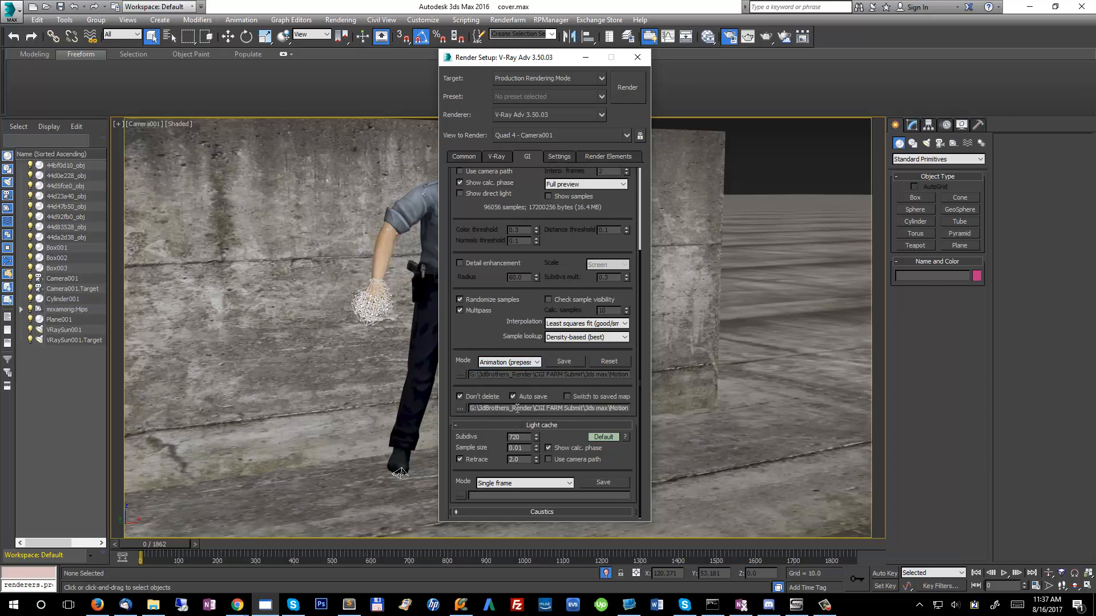
pyautogui.click(519, 363)
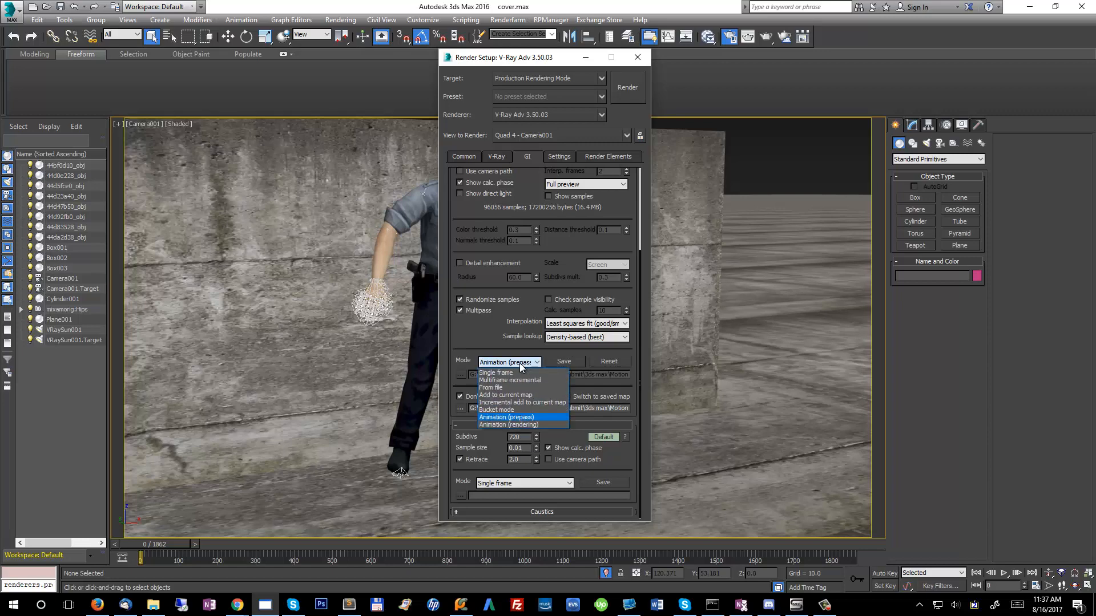
pyautogui.click(511, 427)
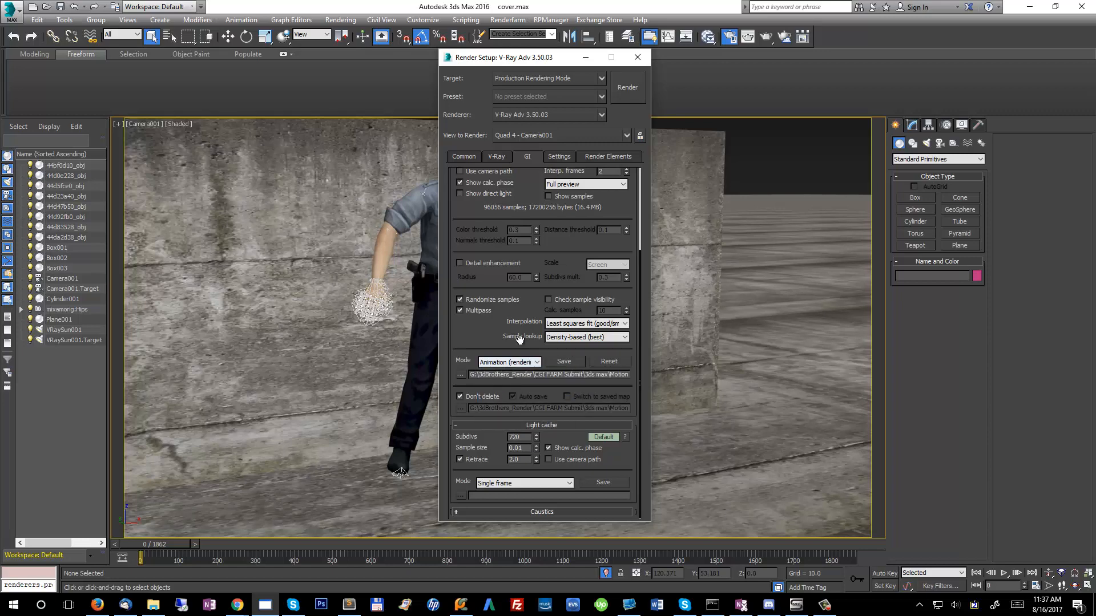
# Examine the irradiance map mode's description and the source file path, especially the file name at its end.
pyautogui.moveTo(525, 368)
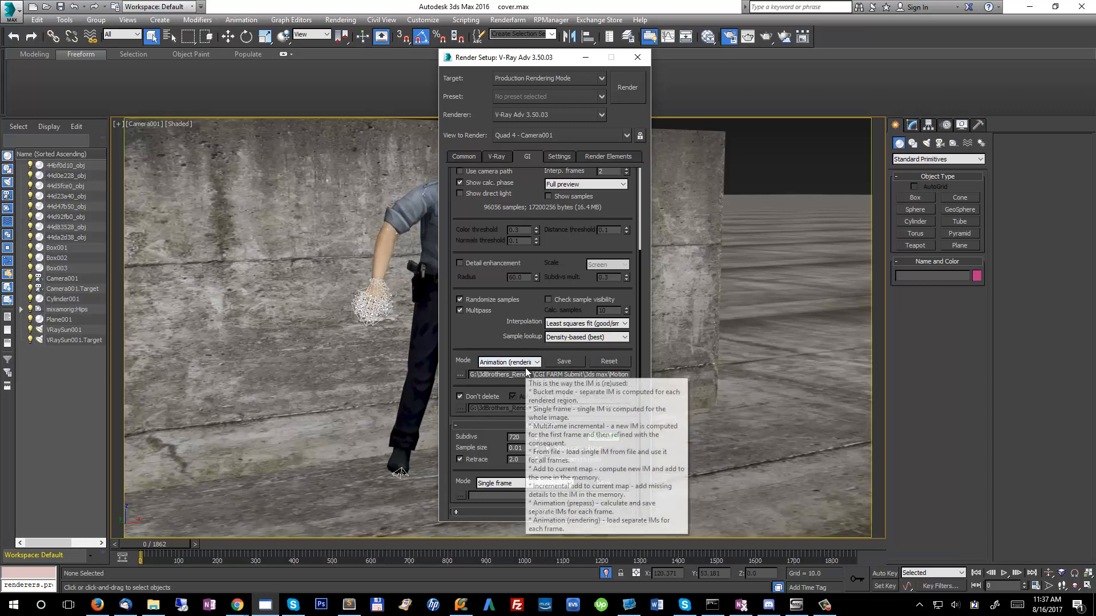
pyautogui.moveTo(470, 375); pyautogui.dragTo(635, 390)
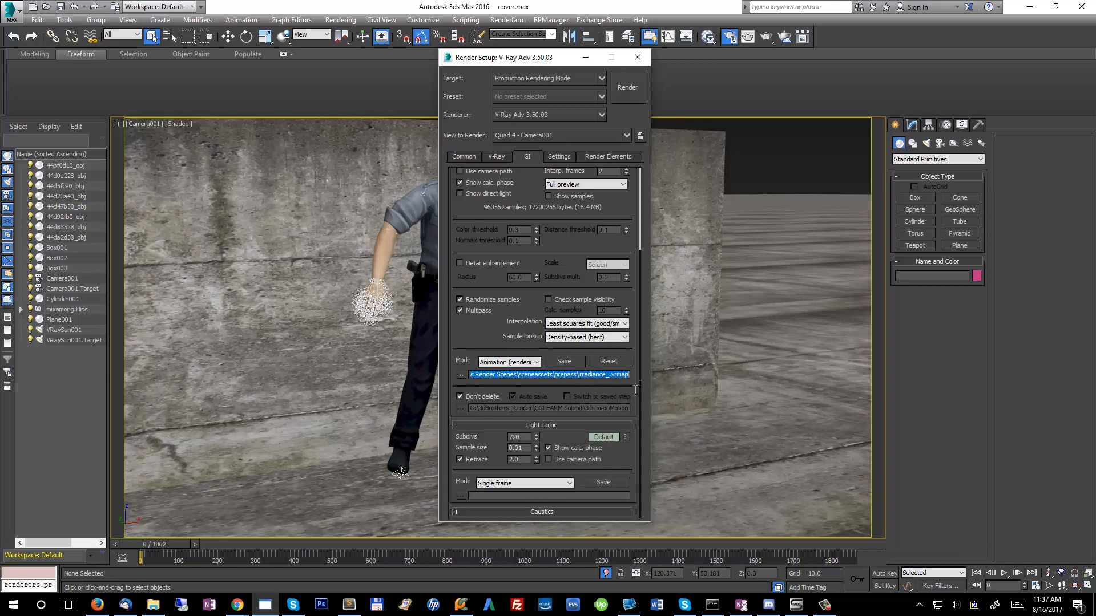
pyautogui.click(579, 374)
pyautogui.doubleClick(578, 374)
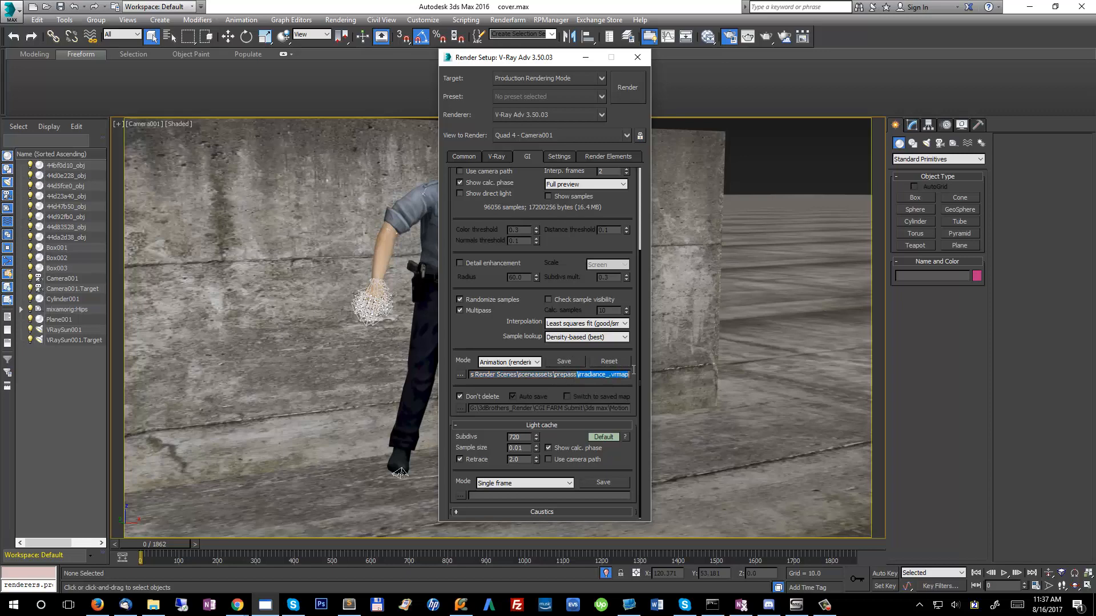
pyautogui.click(578, 377)
pyautogui.doubleClick(577, 377)
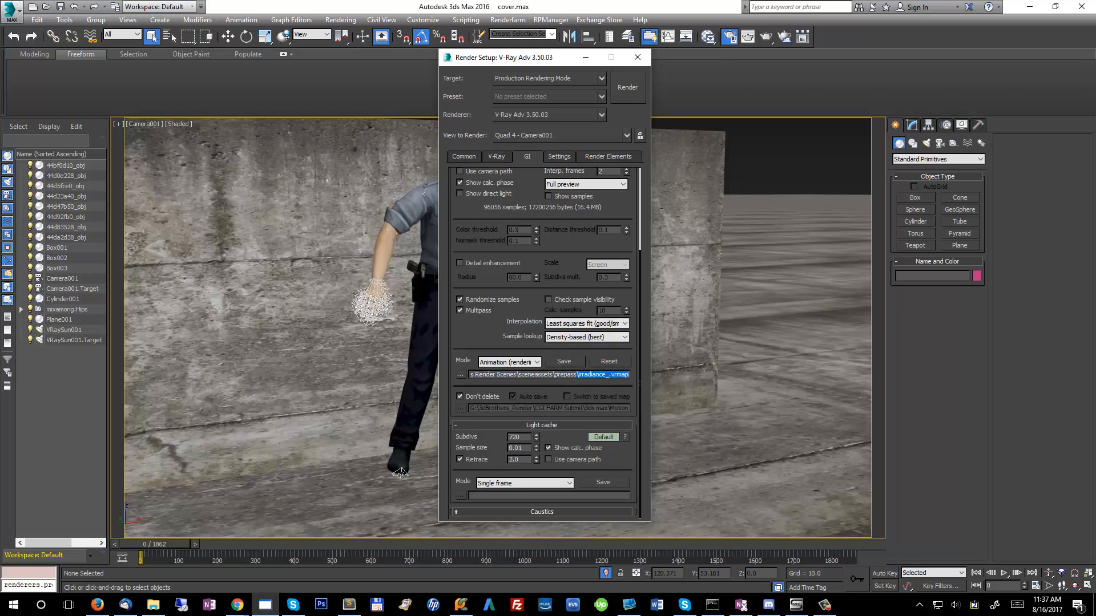
pyautogui.click(609, 375)
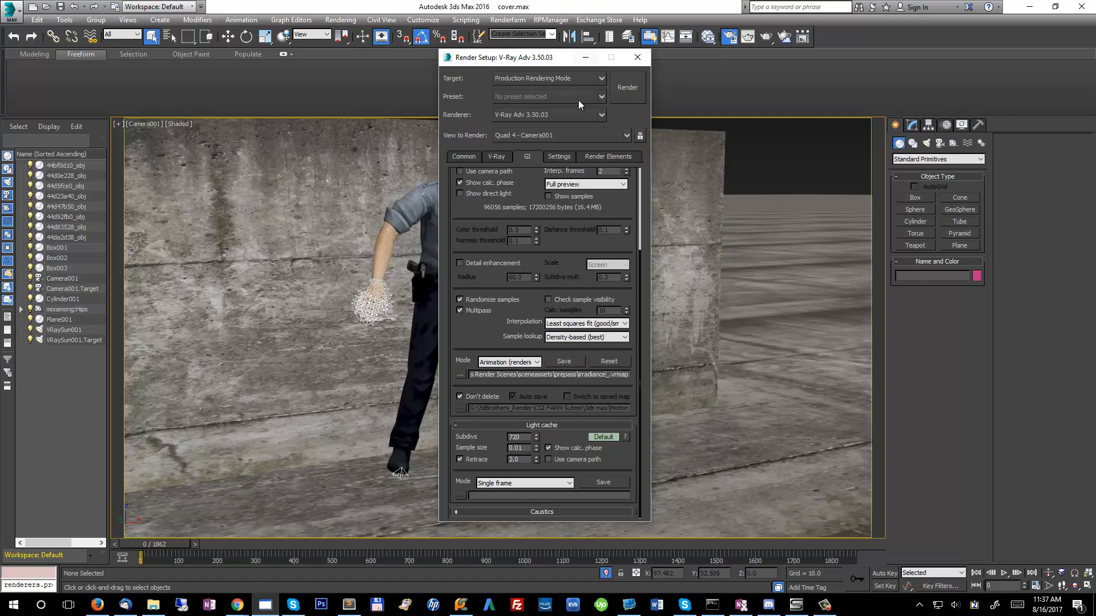
pyautogui.moveTo(526, 65); pyautogui.dragTo(613, 74)
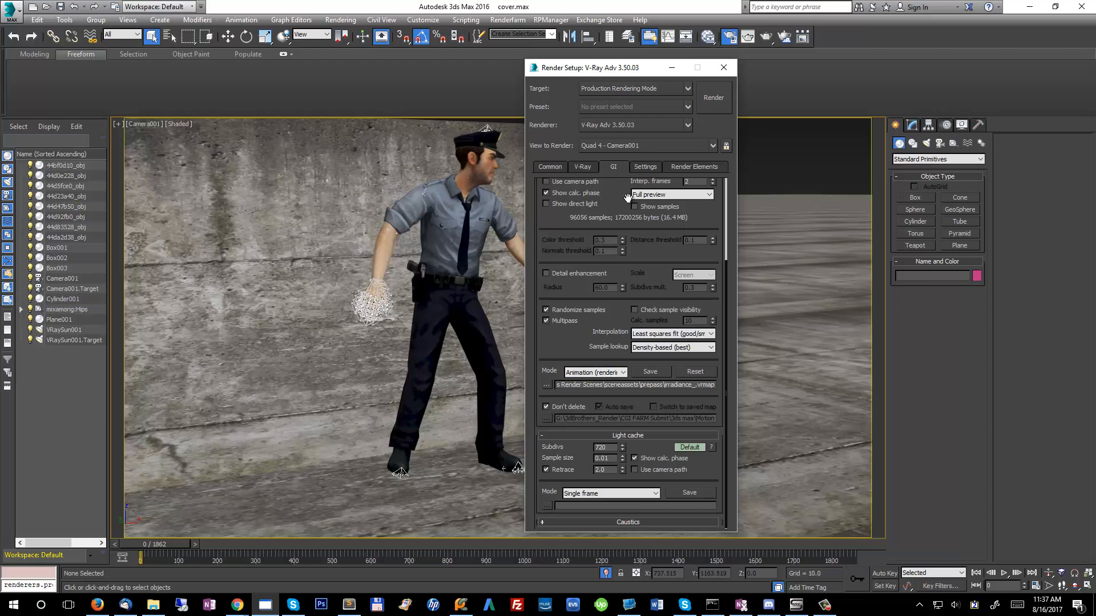
pyautogui.moveTo(577, 352)
pyautogui.mouseDown()
pyautogui.moveTo(576, 419)
pyautogui.moveTo(585, 354)
pyautogui.mouseUp()
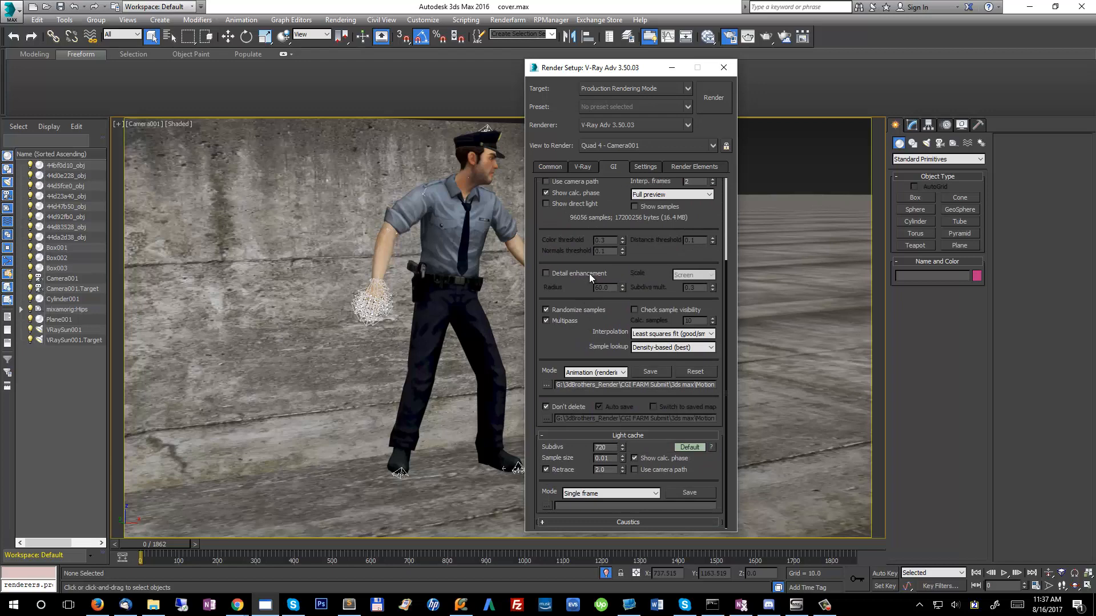
# Recheck that the irradiance map mode is Animation (rendering) and review the beginning of its source file path.
pyautogui.click(612, 374)
pyautogui.click(611, 436)
pyautogui.click(601, 375)
pyautogui.click(601, 375)
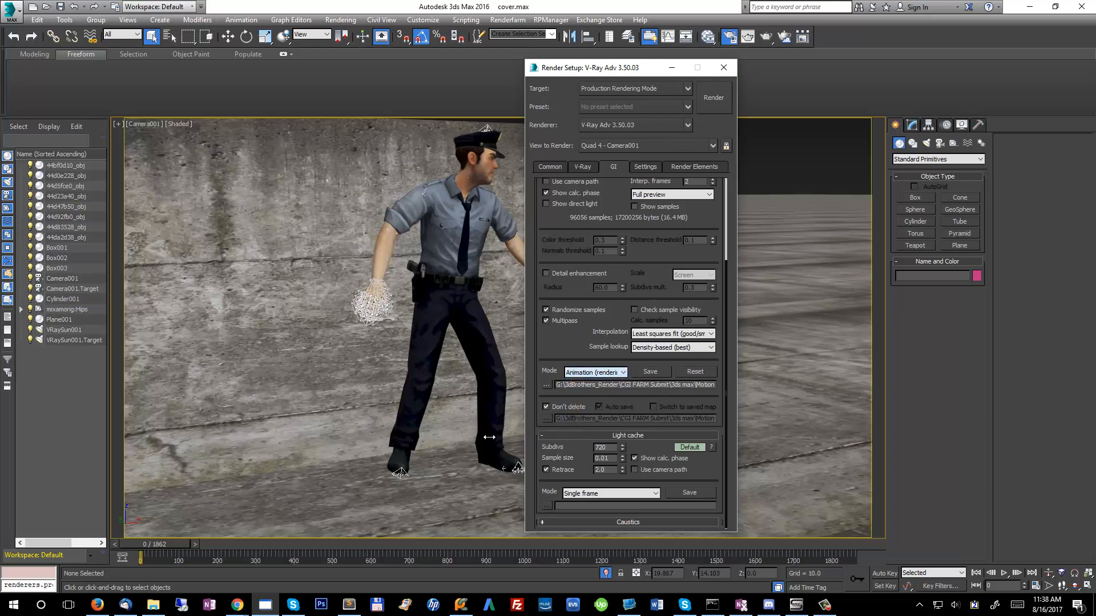
pyautogui.click(568, 385)
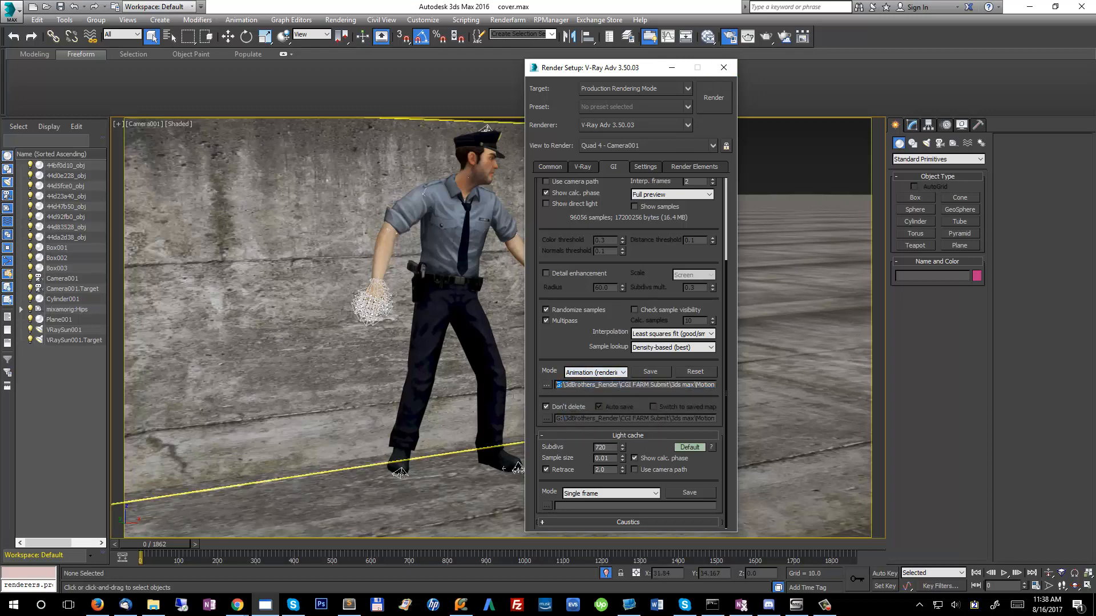
pyautogui.press('Home')
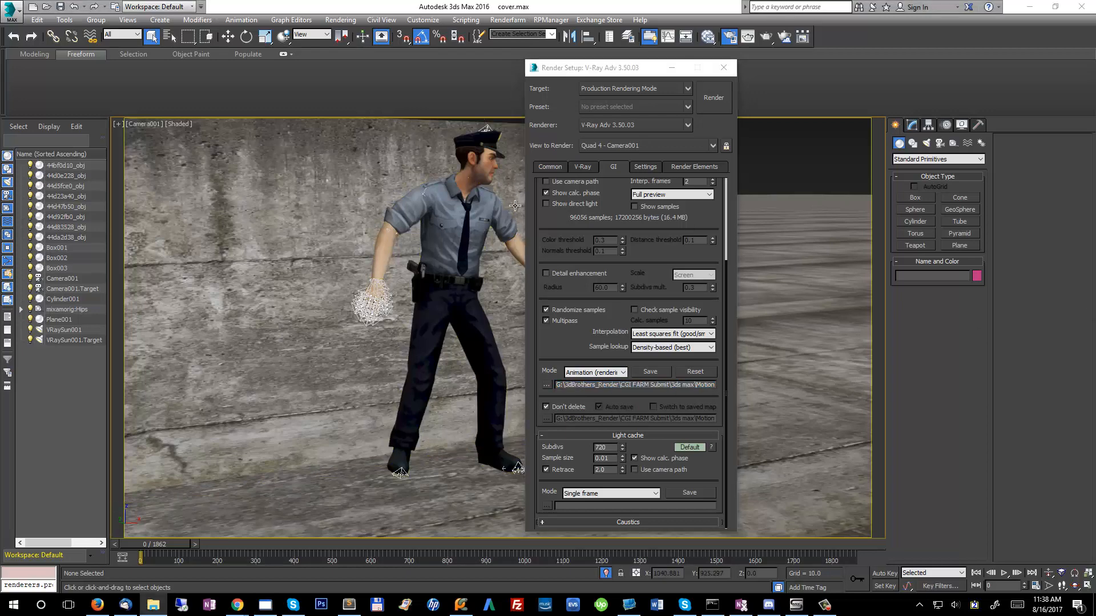
pyautogui.moveTo(594, 71); pyautogui.dragTo(507, 36)
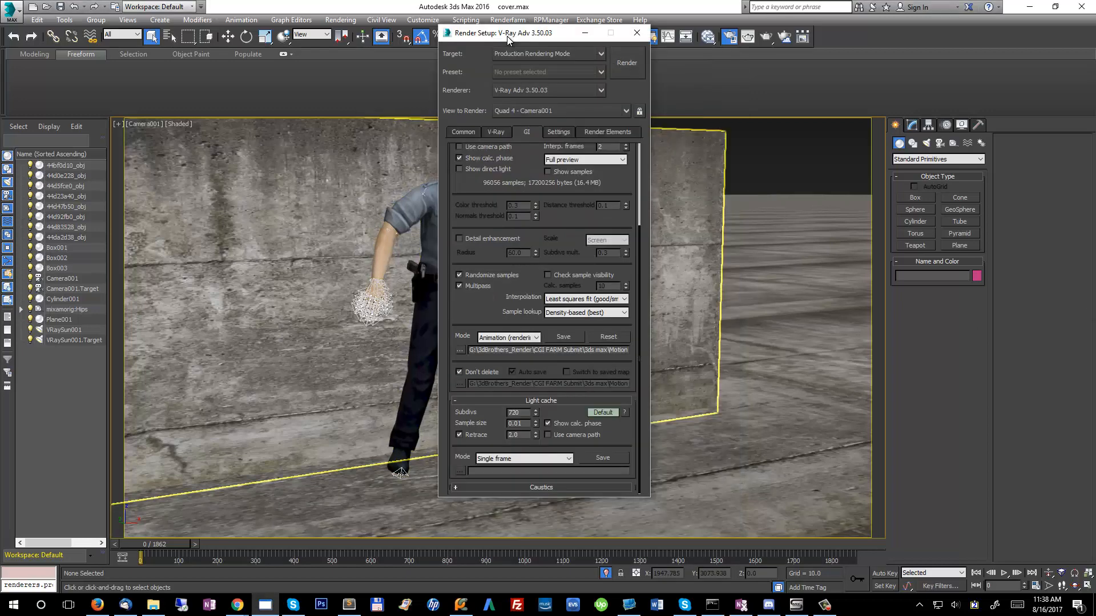
# Check the scene with the CGIFarm Packer and bring up the project's sceneassets\prepass folder in File Explorer.
pyautogui.click(340, 19)
pyautogui.click(340, 20)
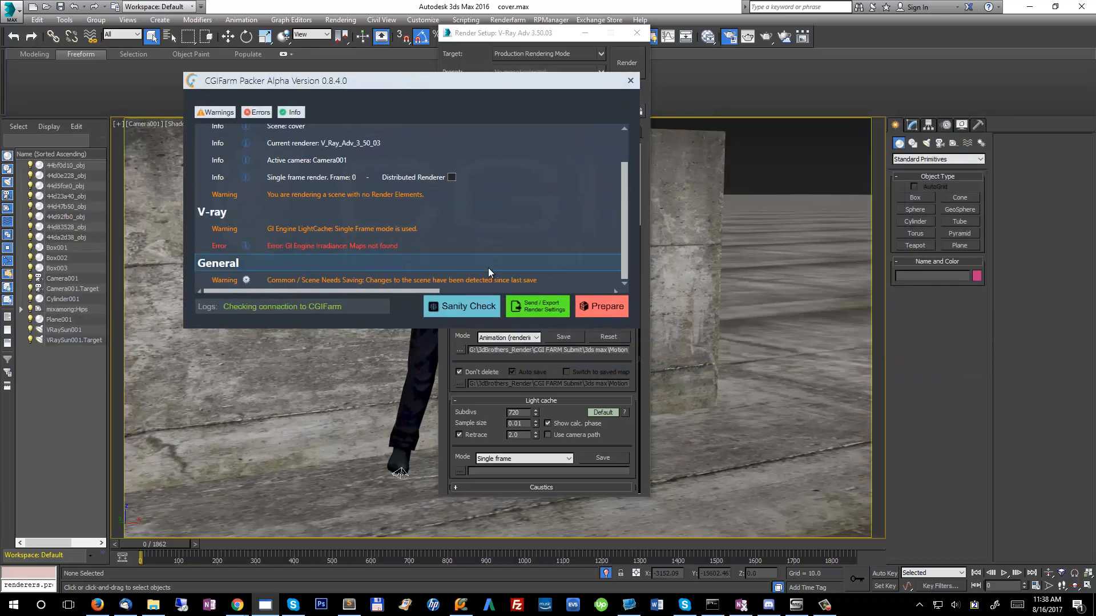
pyautogui.doubleClick(269, 244)
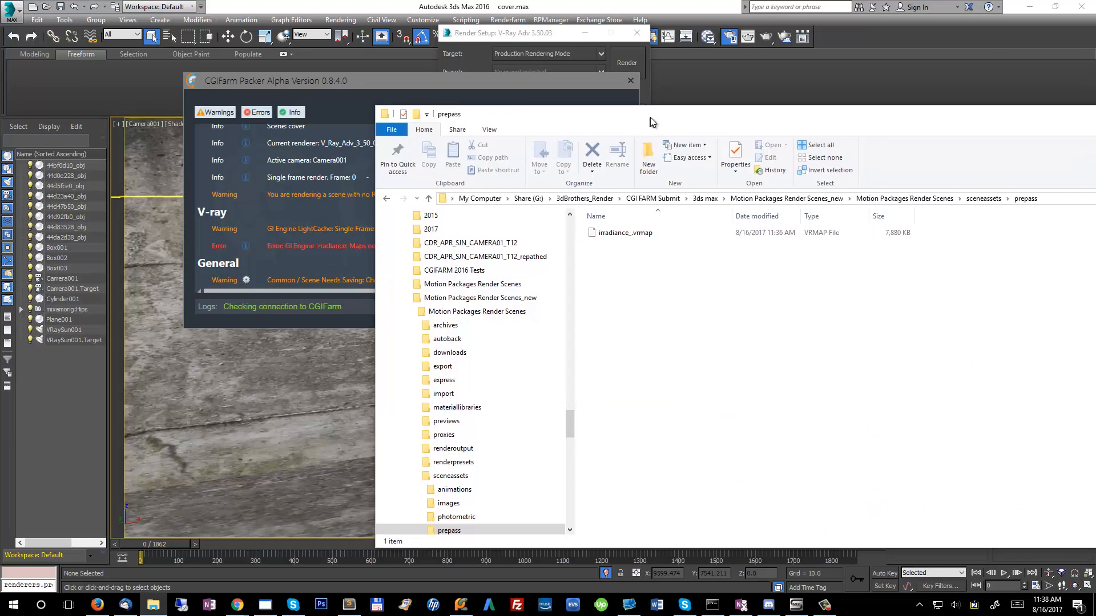
pyautogui.moveTo(653, 122); pyautogui.dragTo(786, 45)
# Duplicate irradiance_.vrmap within the prepass folder and name the copy irradiance_0000.vrmap.
pyautogui.click(745, 158)
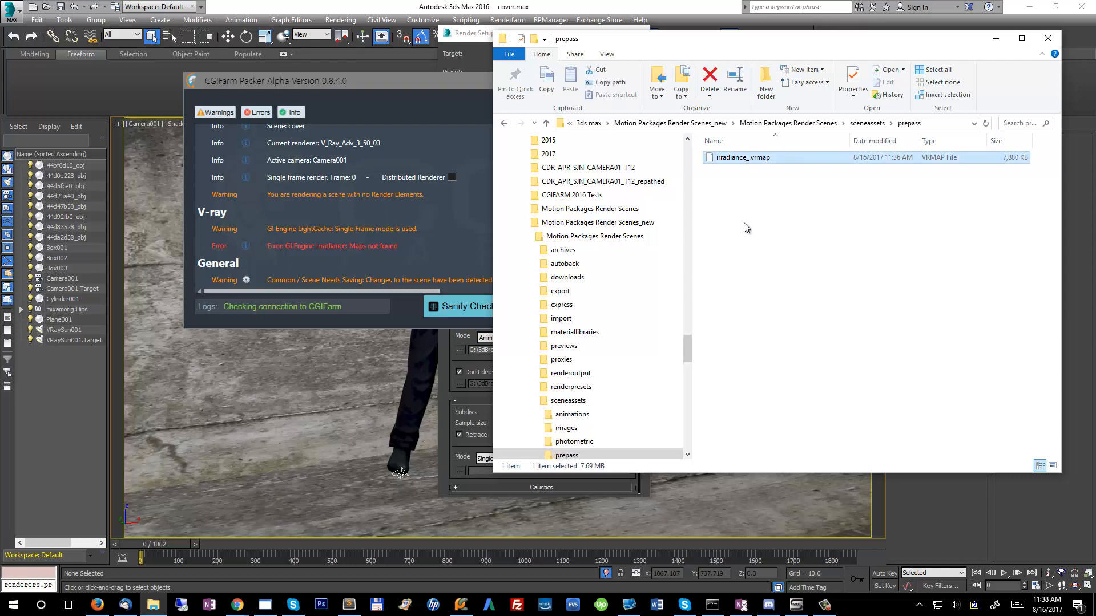
pyautogui.hotkey('ctrl', 'c')
pyautogui.hotkey('ctrl', 'v')
pyautogui.click(752, 156)
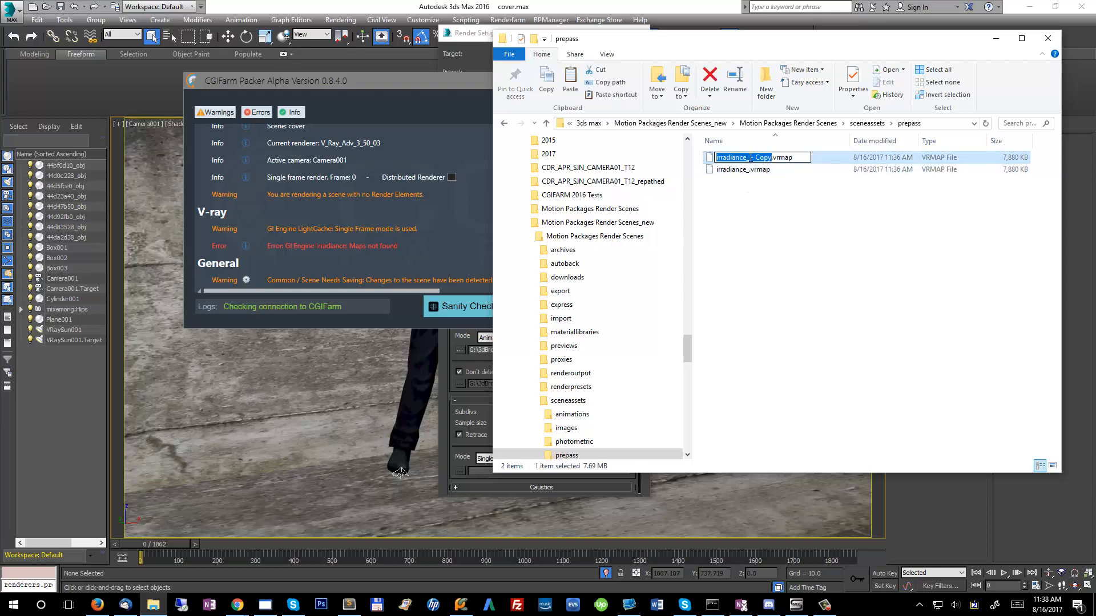
pyautogui.moveTo(749, 158); pyautogui.dragTo(769, 157)
pyautogui.write('0000')
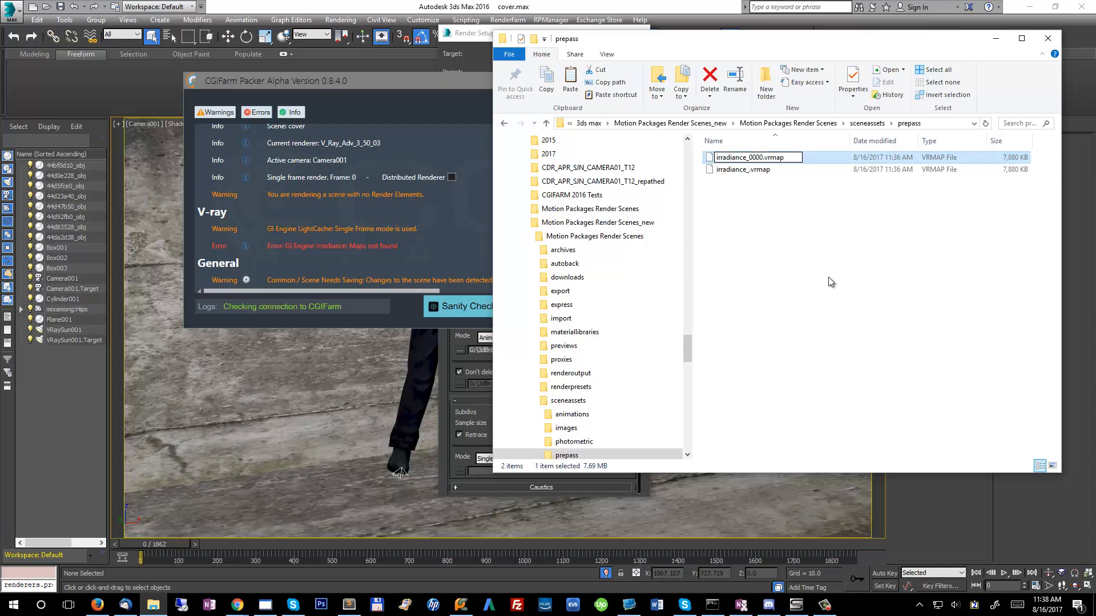
pyautogui.press('Return')
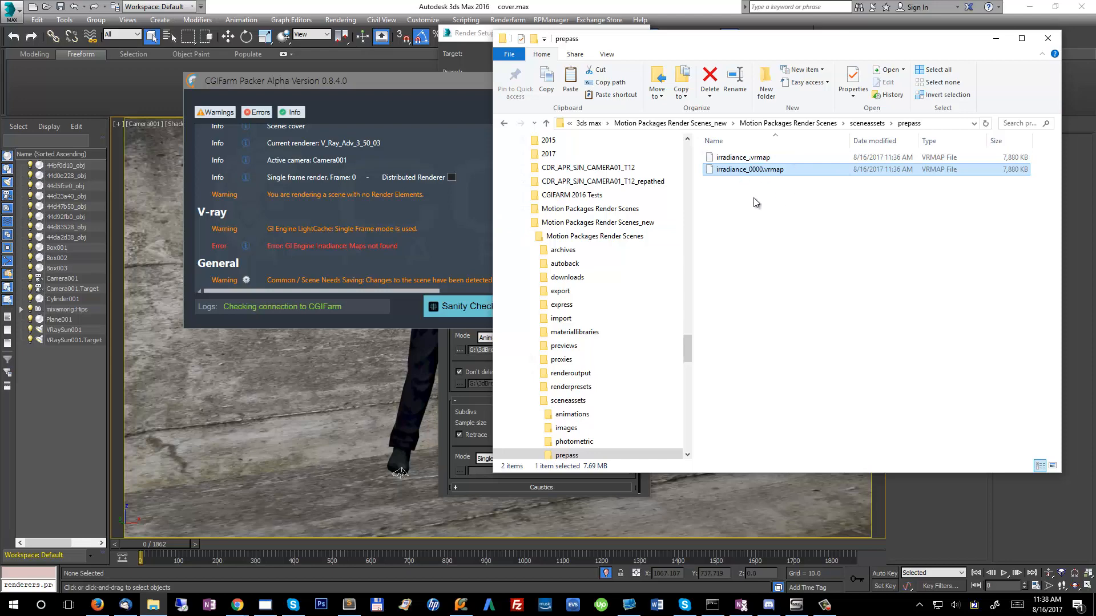
# Switch back to the CGIFarm Packer and recheck the scene's V-Ray and general warnings.
pyautogui.click(420, 83)
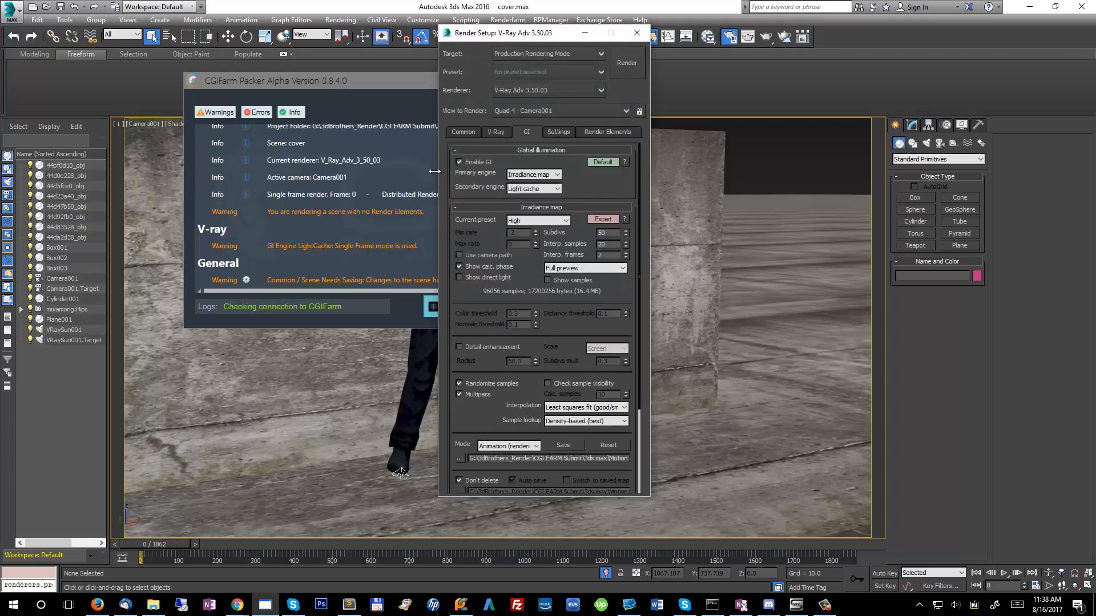
pyautogui.click(358, 79)
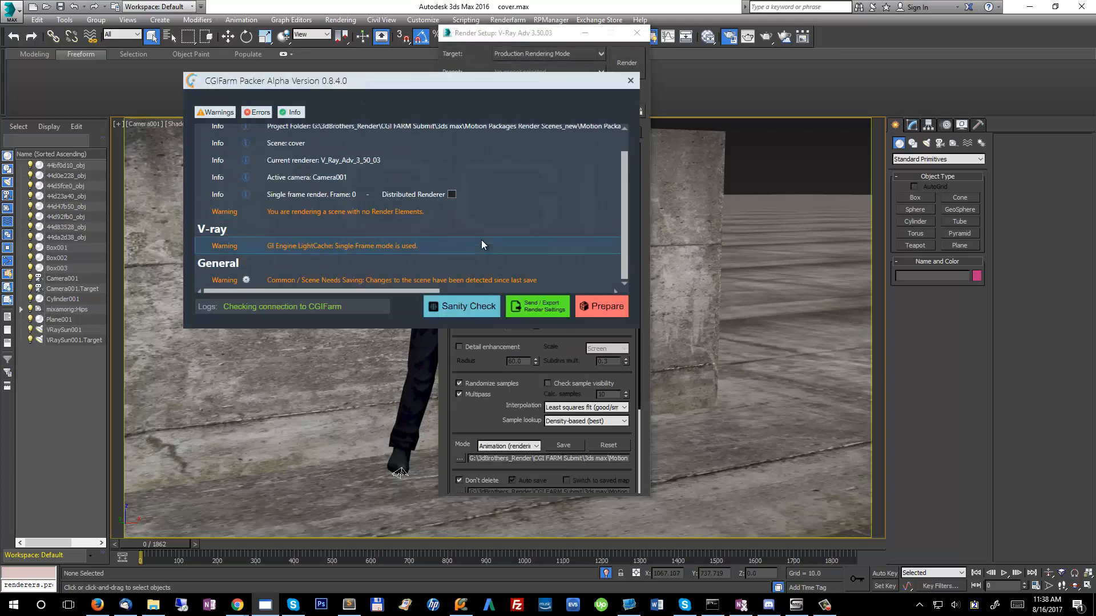
pyautogui.scroll(1, 481, 242)
pyautogui.scroll(-1, 481, 241)
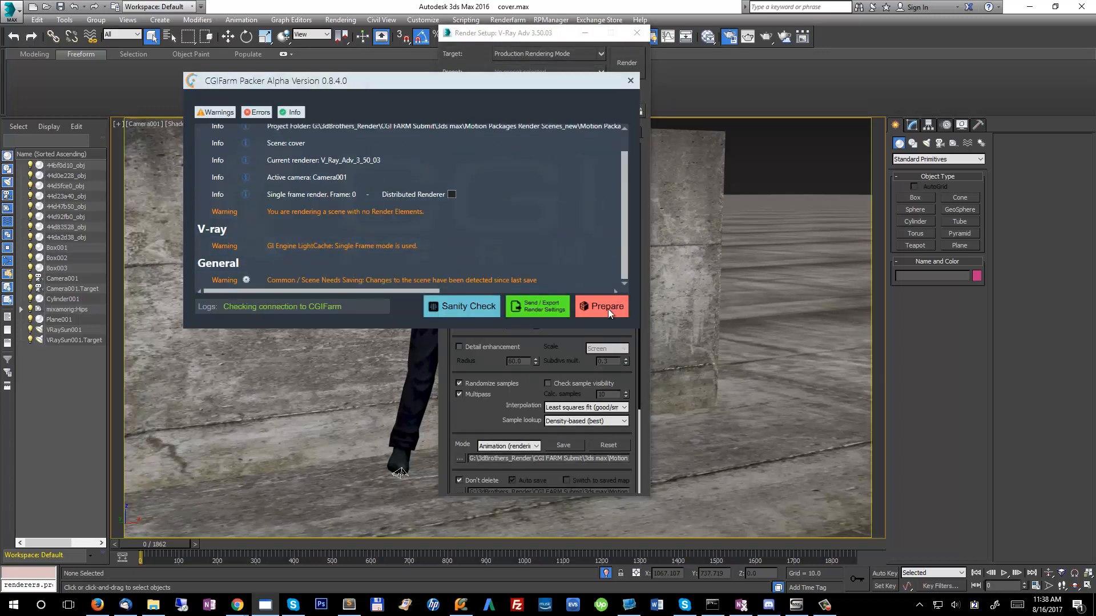
# Prepare the scene for upload in the packer, agreeing to continue despite the warnings.
pyautogui.moveTo(529, 91); pyautogui.dragTo(401, 137)
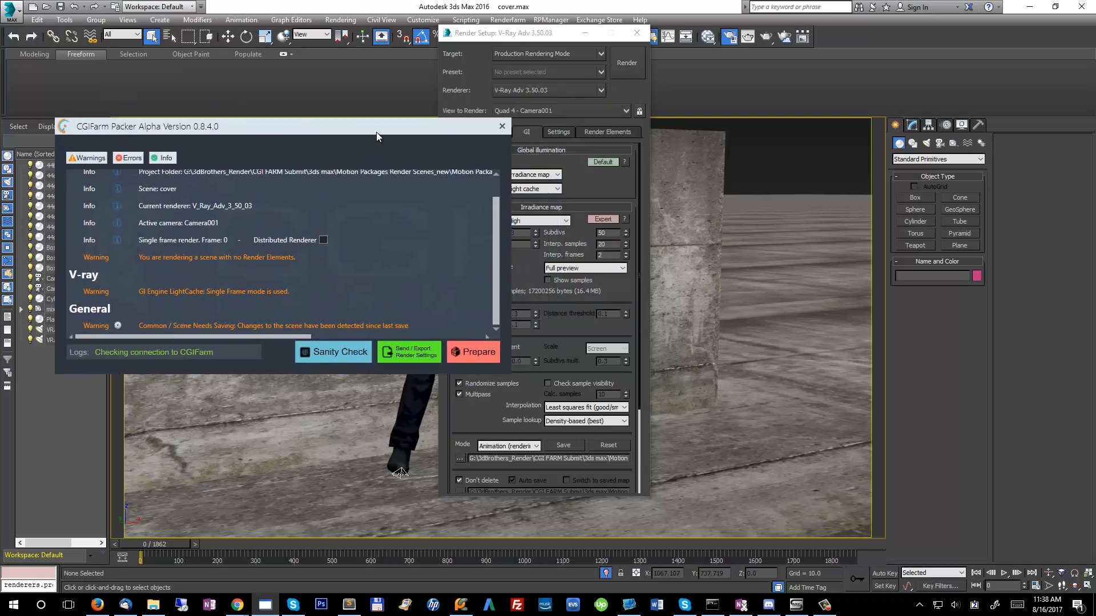
pyautogui.click(479, 351)
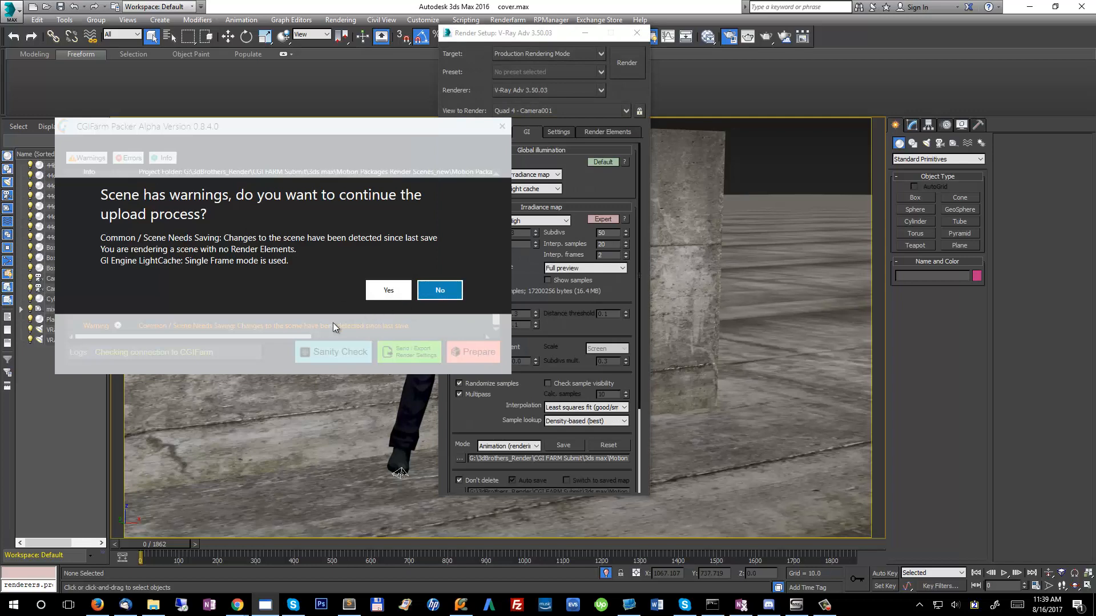
pyautogui.moveTo(331, 132); pyautogui.dragTo(580, 129)
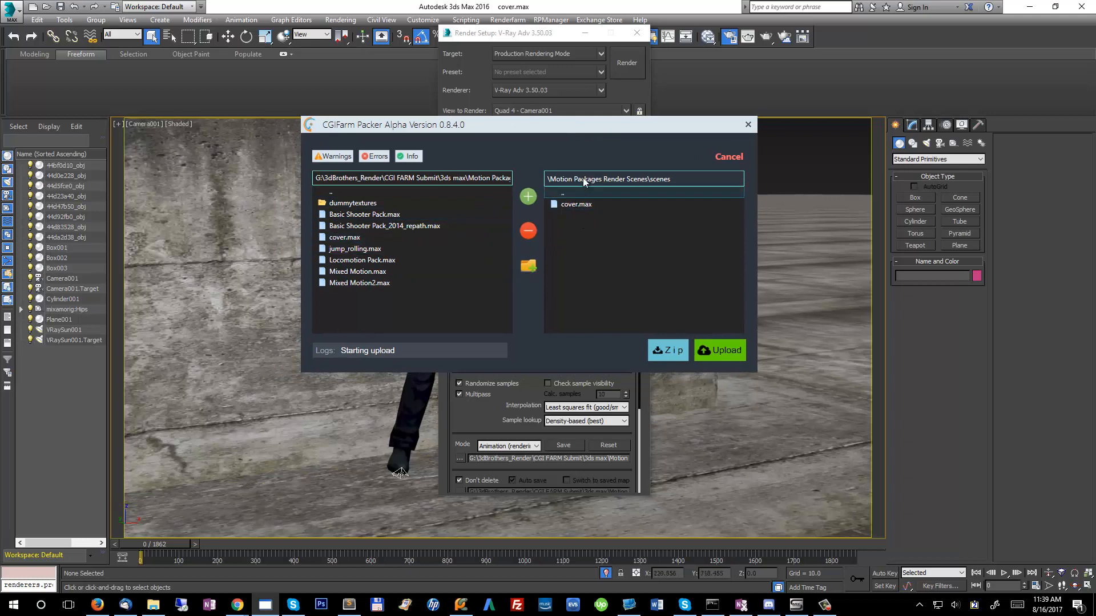
# Browse the prepared package to its sceneassets\prepass folder, check for the irradiance map files, and return to the project folder.
pyautogui.doubleClick(561, 193)
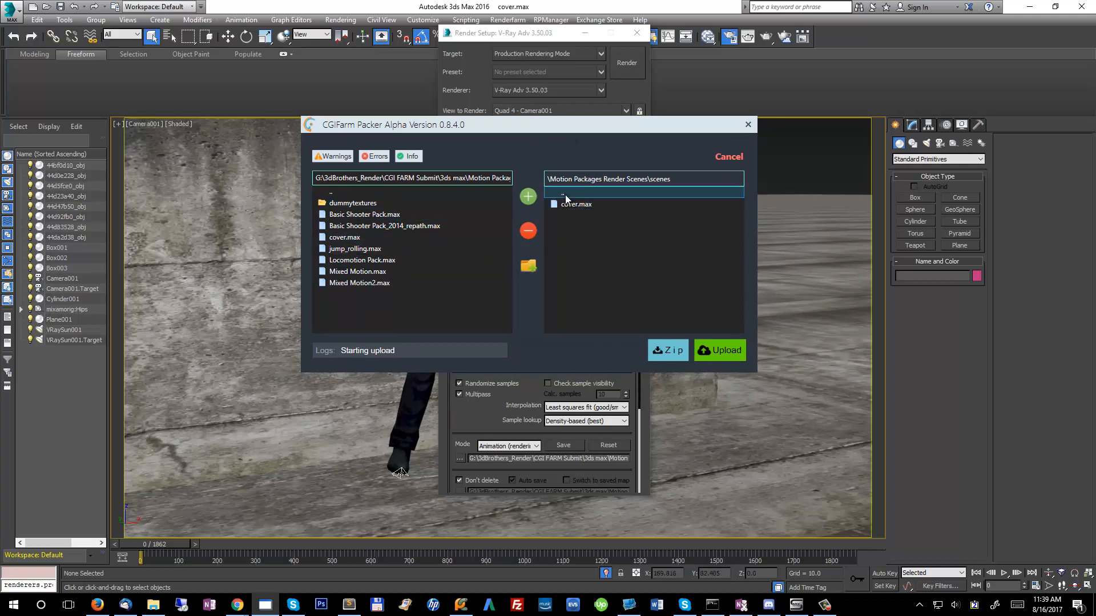
pyautogui.doubleClick(581, 194)
pyautogui.doubleClick(564, 193)
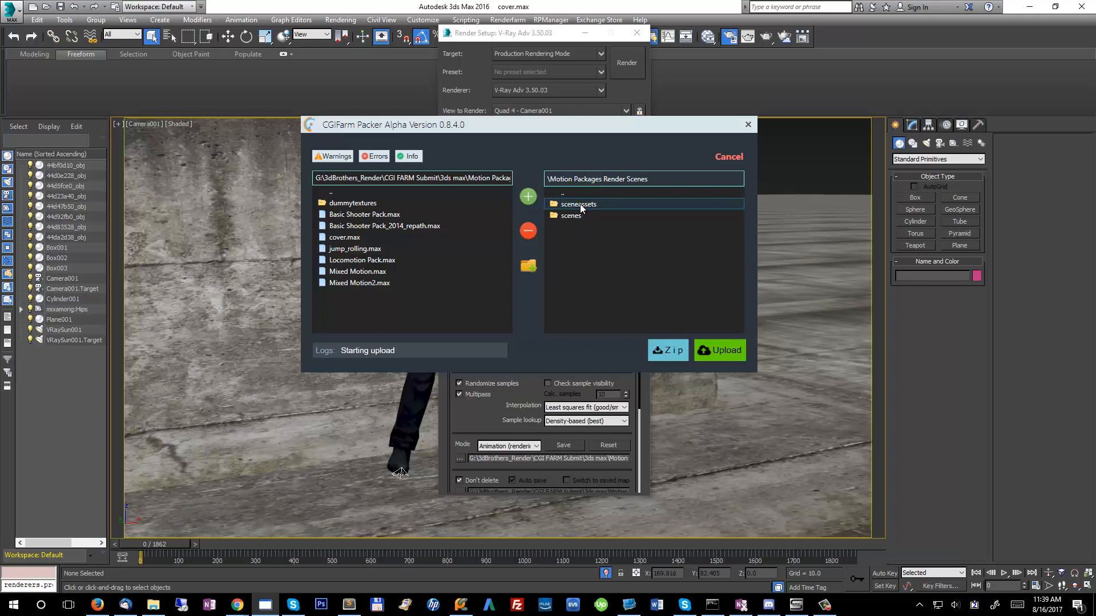
pyautogui.doubleClick(580, 204)
pyautogui.doubleClick(578, 218)
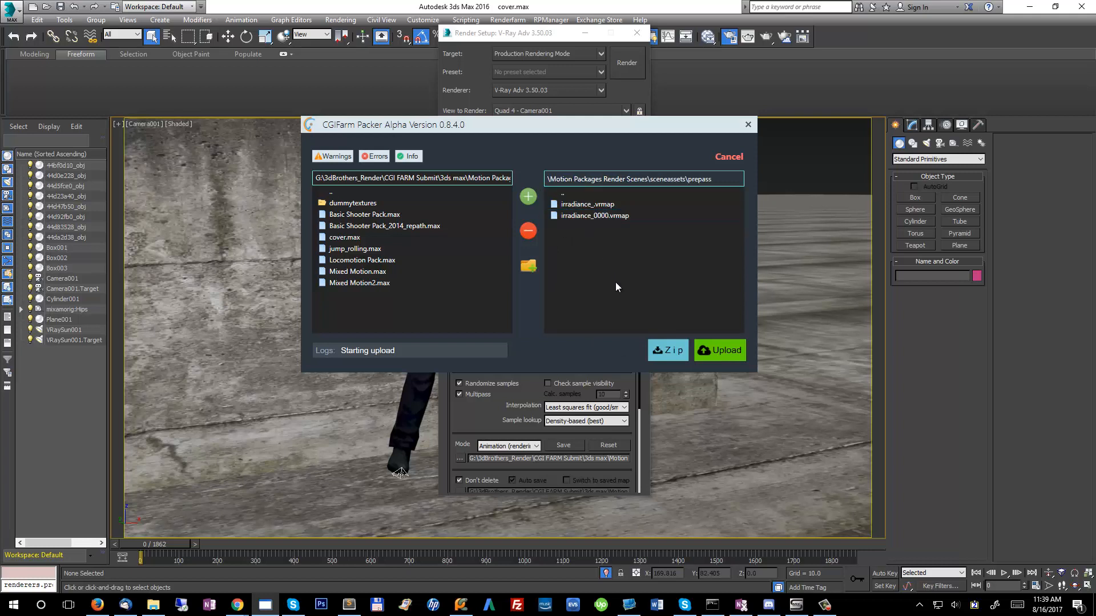
pyautogui.doubleClick(576, 194)
pyautogui.doubleClick(575, 192)
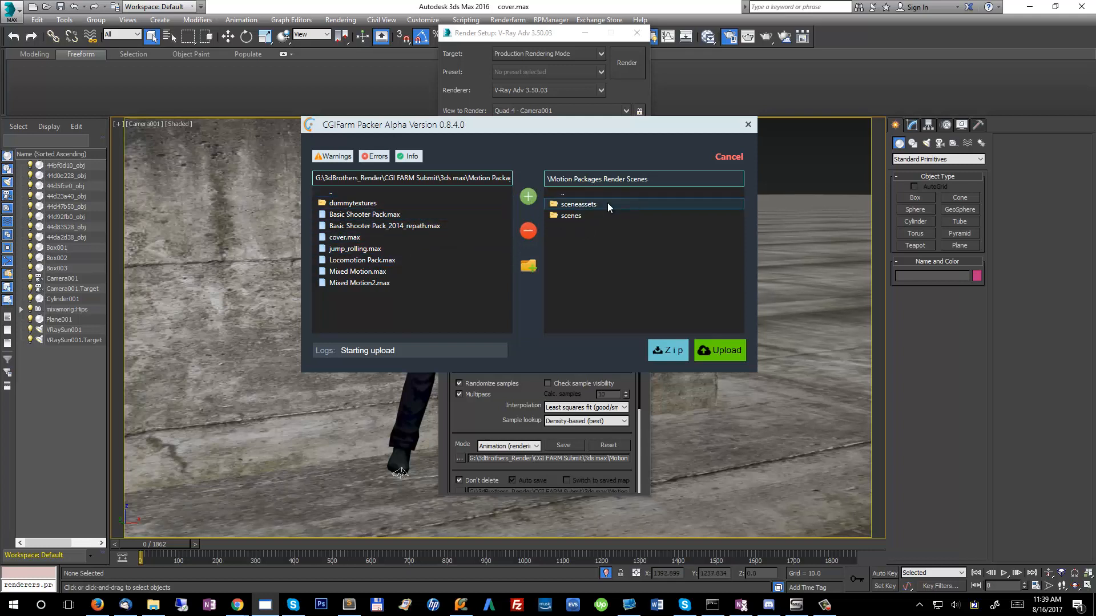
# Review the package's sceneassets and scenes folders once more, finishing in the scenes folder.
pyautogui.doubleClick(573, 194)
pyautogui.doubleClick(584, 192)
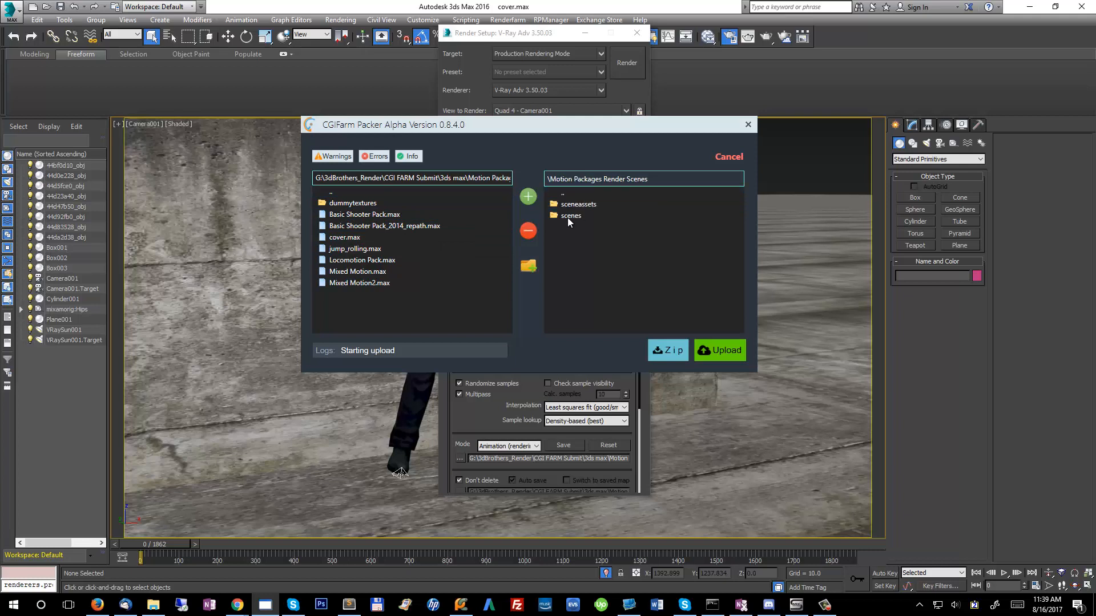
pyautogui.click(568, 215)
pyautogui.doubleClick(575, 205)
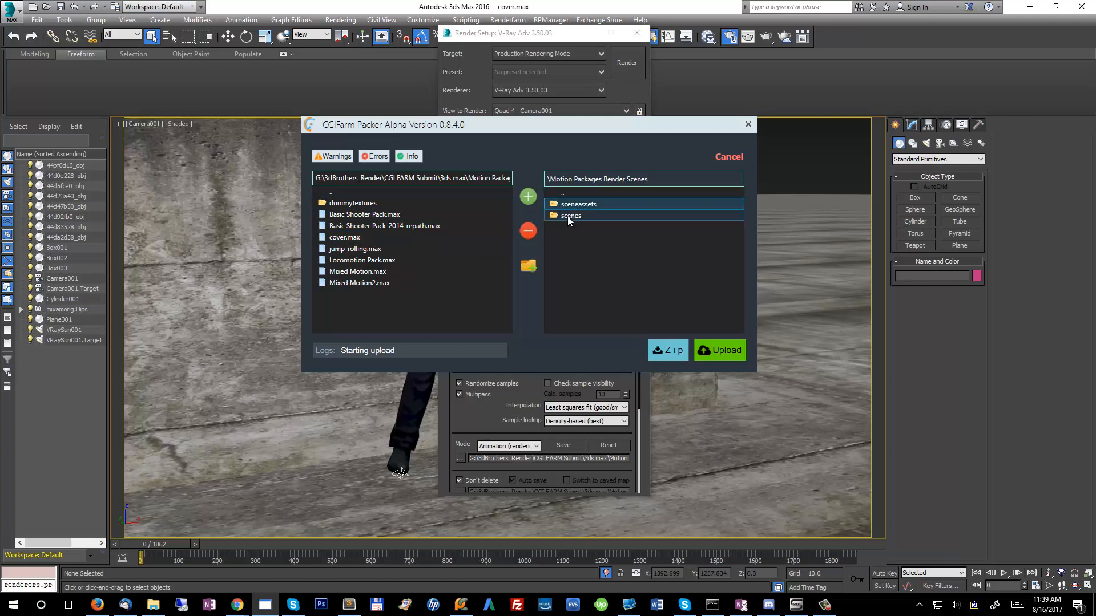
pyautogui.doubleClick(579, 218)
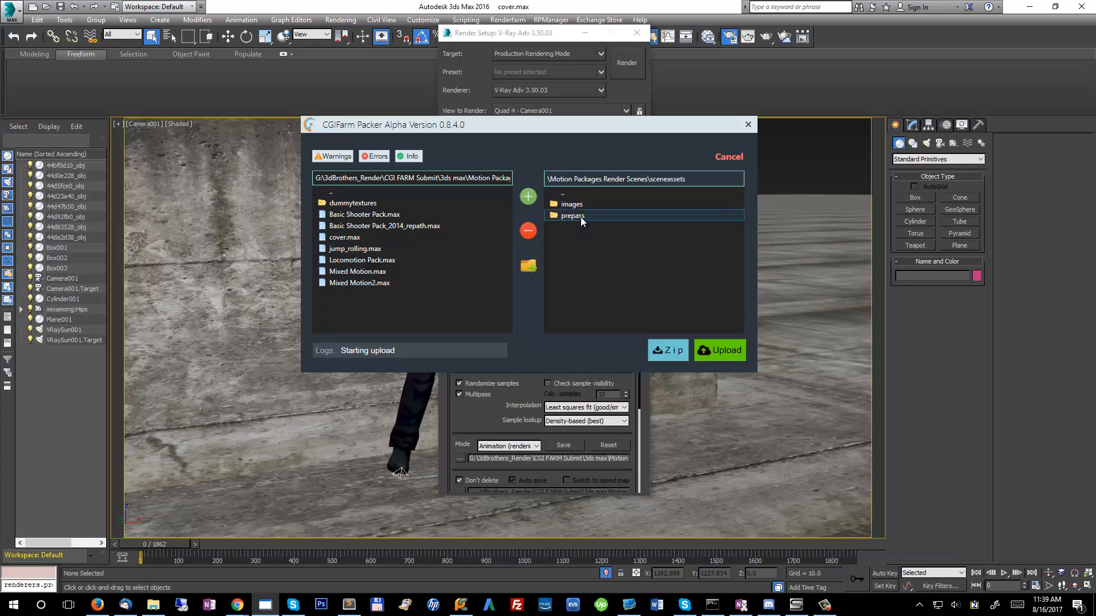
pyautogui.doubleClick(563, 194)
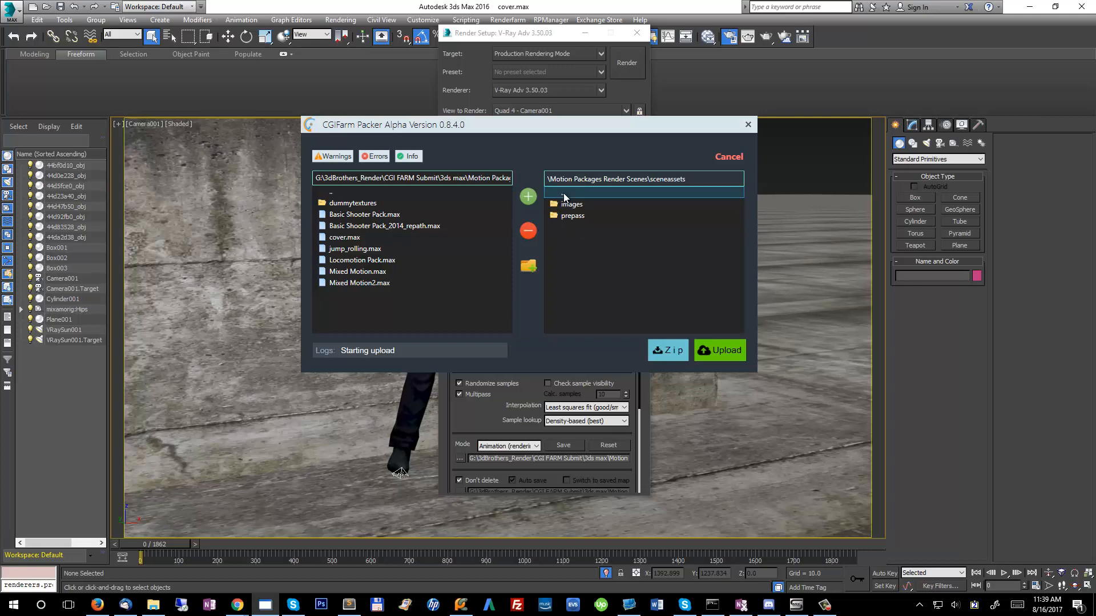
pyautogui.doubleClick(564, 193)
pyautogui.doubleClick(574, 217)
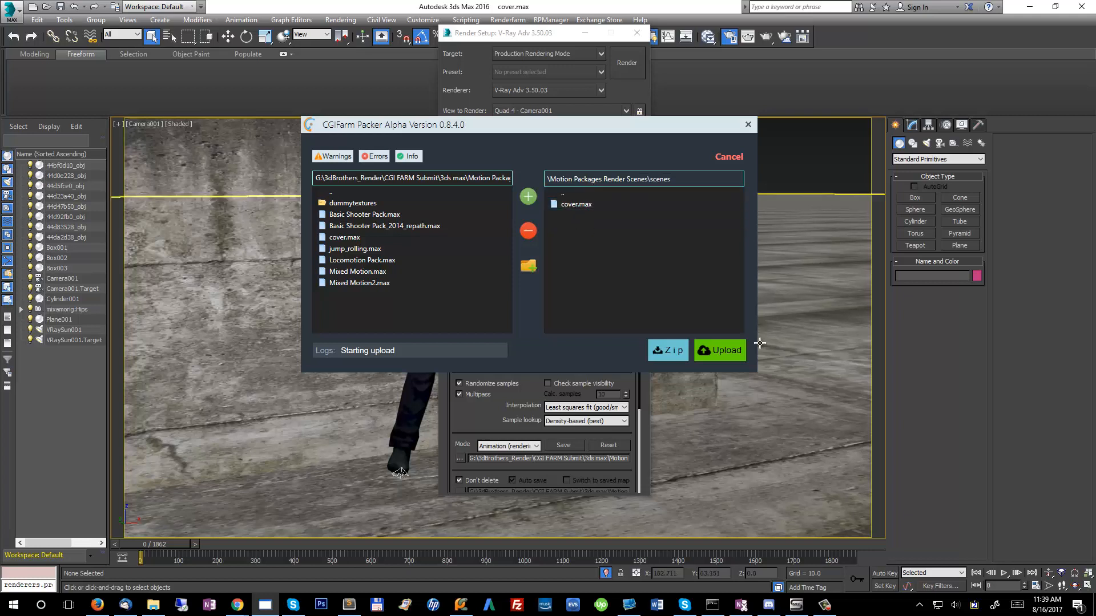
# Upload the package and go to the CGIFarm dashboard in the browser, closing the extra dashboard tab.
pyautogui.moveTo(602, 137); pyautogui.dragTo(586, 159)
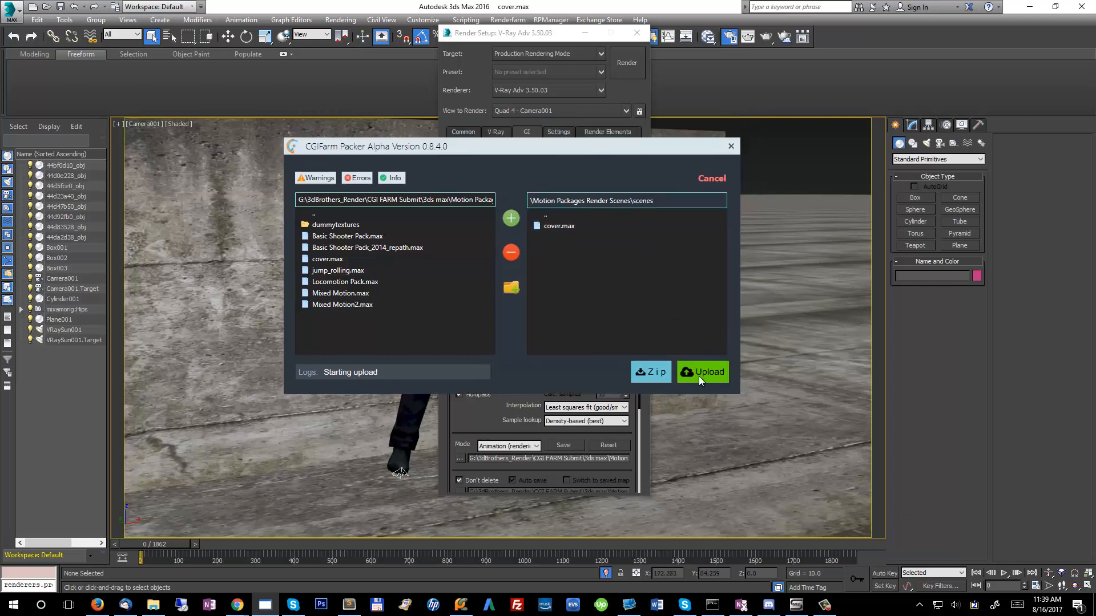
pyautogui.click(703, 374)
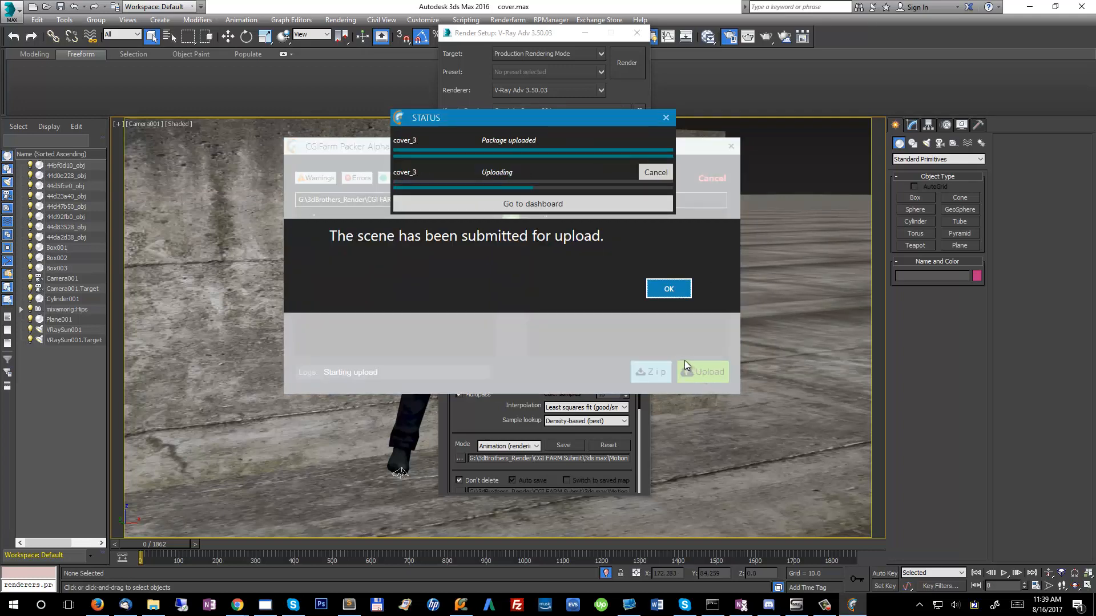
pyautogui.click(530, 203)
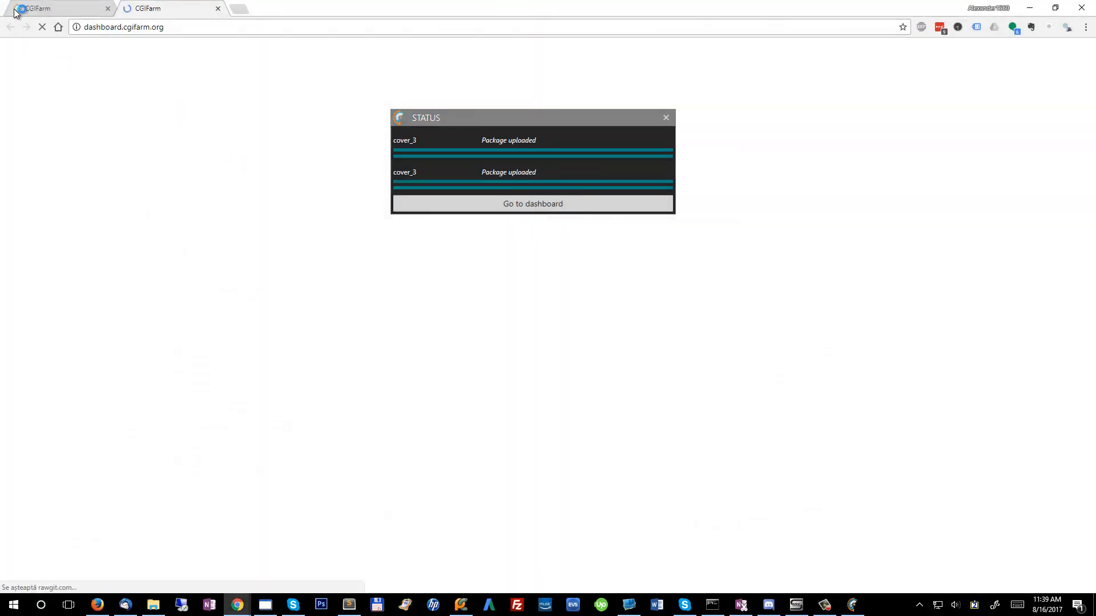
pyautogui.middleClick(70, 13)
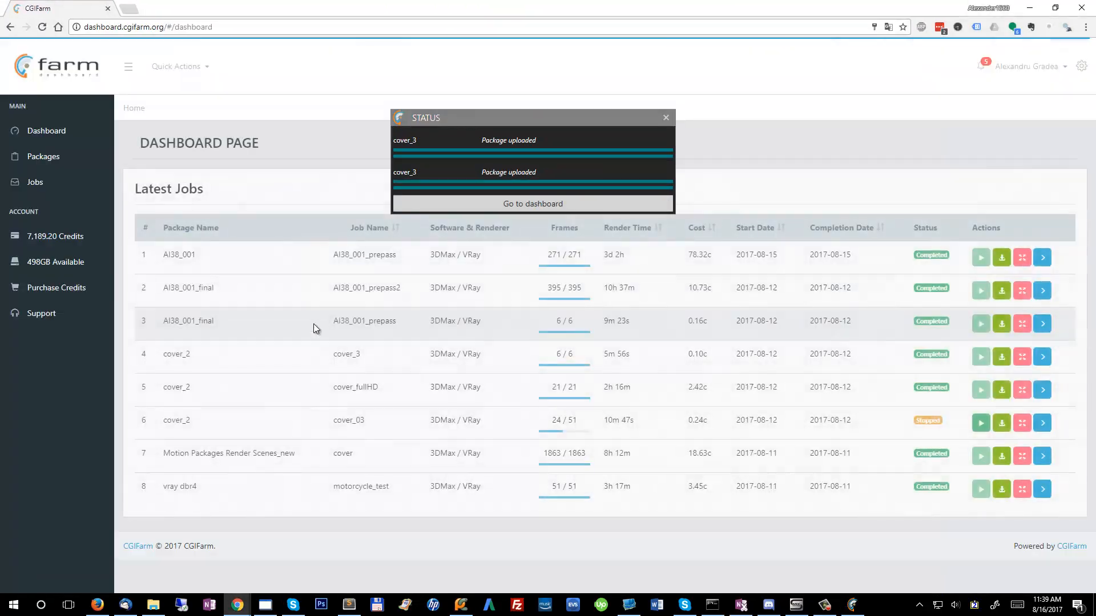
# Show the dashboard's package list and move the upload status window clear of the package table.
pyautogui.click(36, 163)
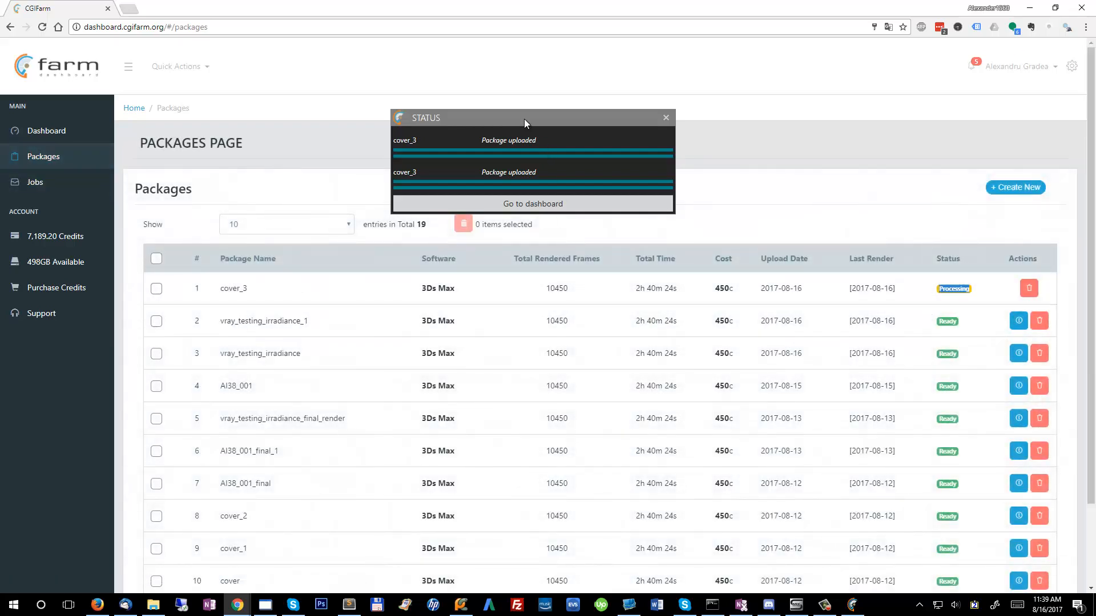
pyautogui.moveTo(524, 118); pyautogui.dragTo(601, 50)
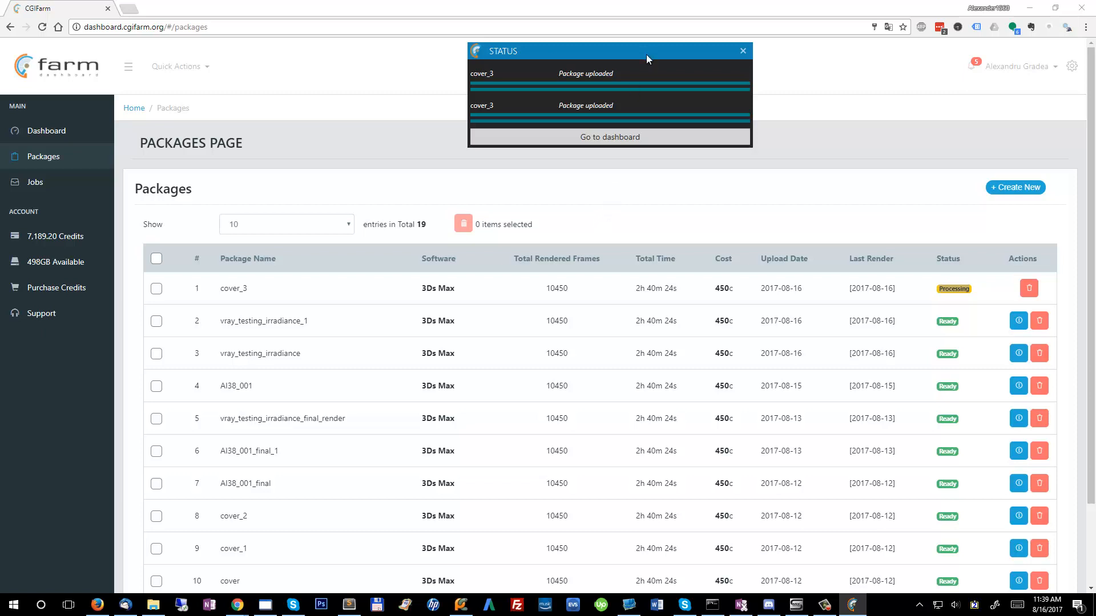
pyautogui.moveTo(646, 59)
pyautogui.mouseDown()
pyautogui.moveTo(553, 77)
pyautogui.moveTo(687, 79)
pyautogui.moveTo(670, 64)
pyautogui.moveTo(654, 73)
pyautogui.mouseUp()
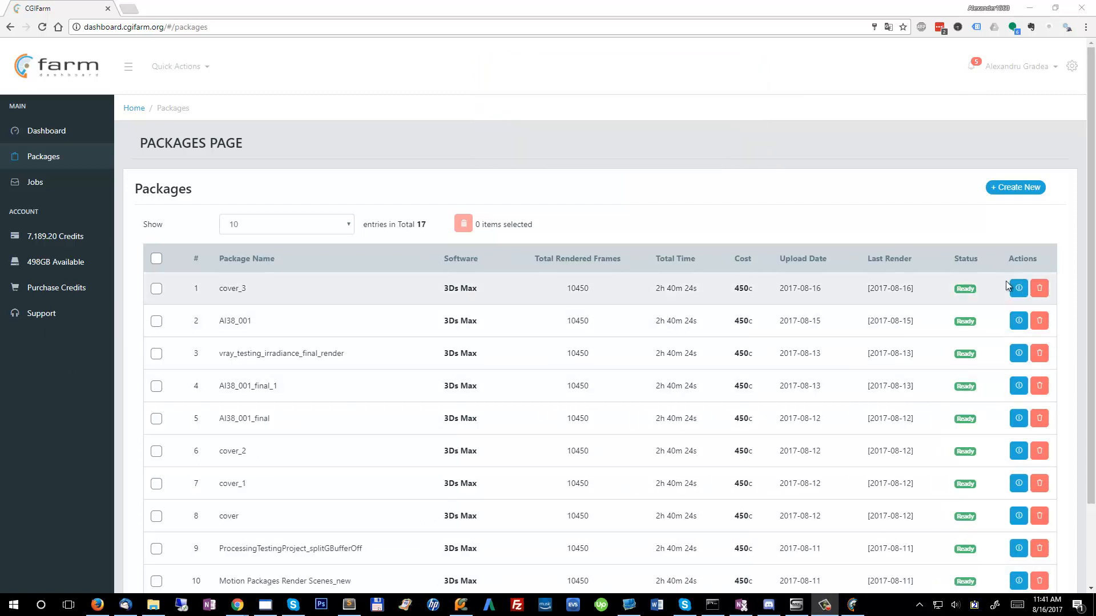
pyautogui.click(775, 198)
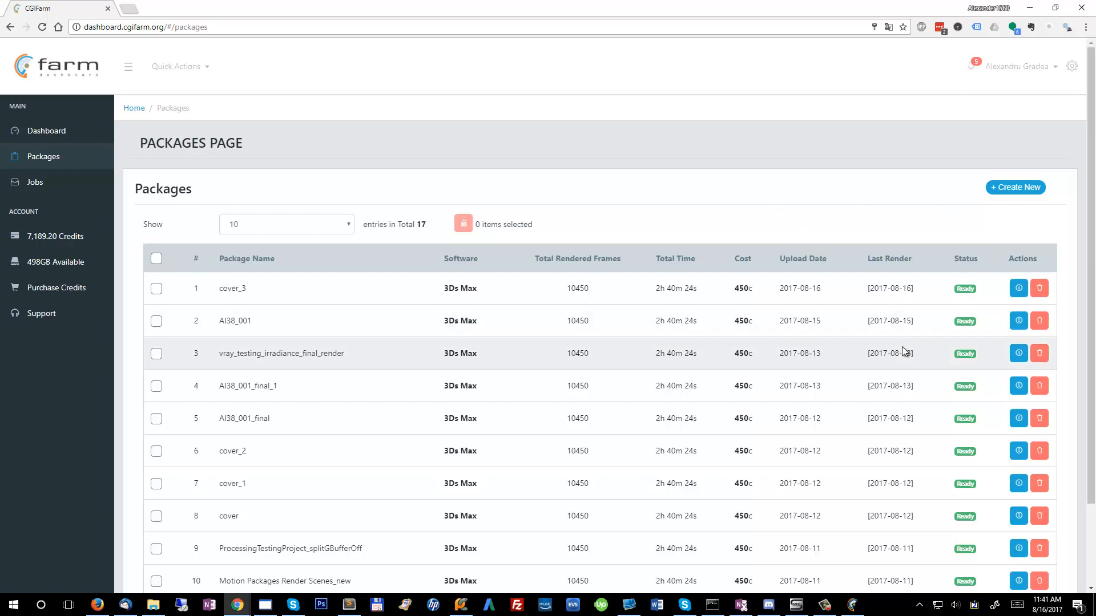
# View the package info of cover_3 for the scene scenes/cover.max.
pyautogui.click(1017, 289)
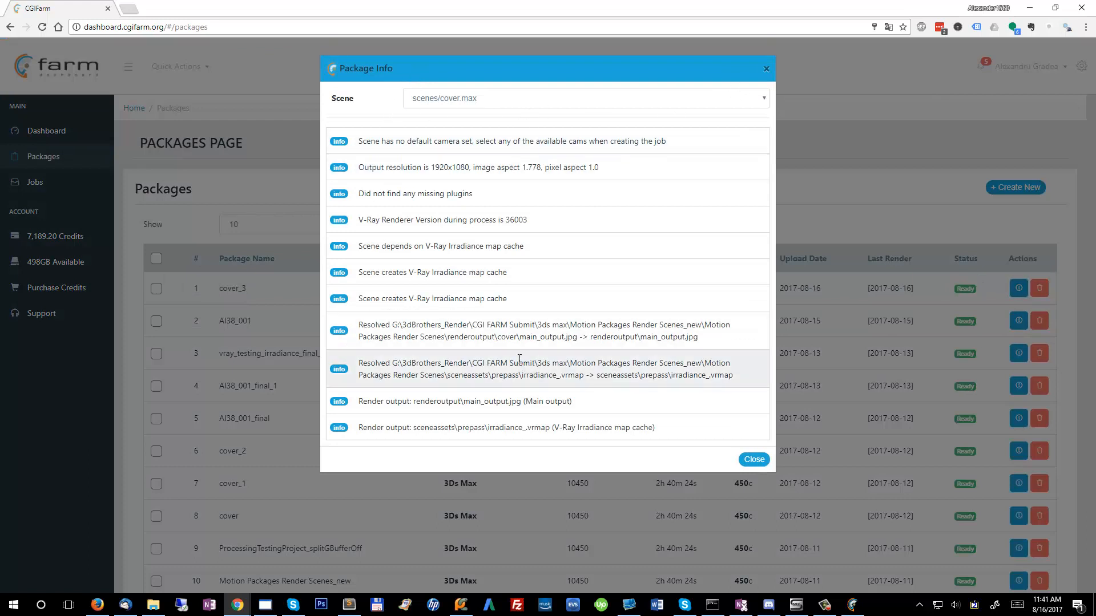
pyautogui.click(474, 98)
pyautogui.click(512, 119)
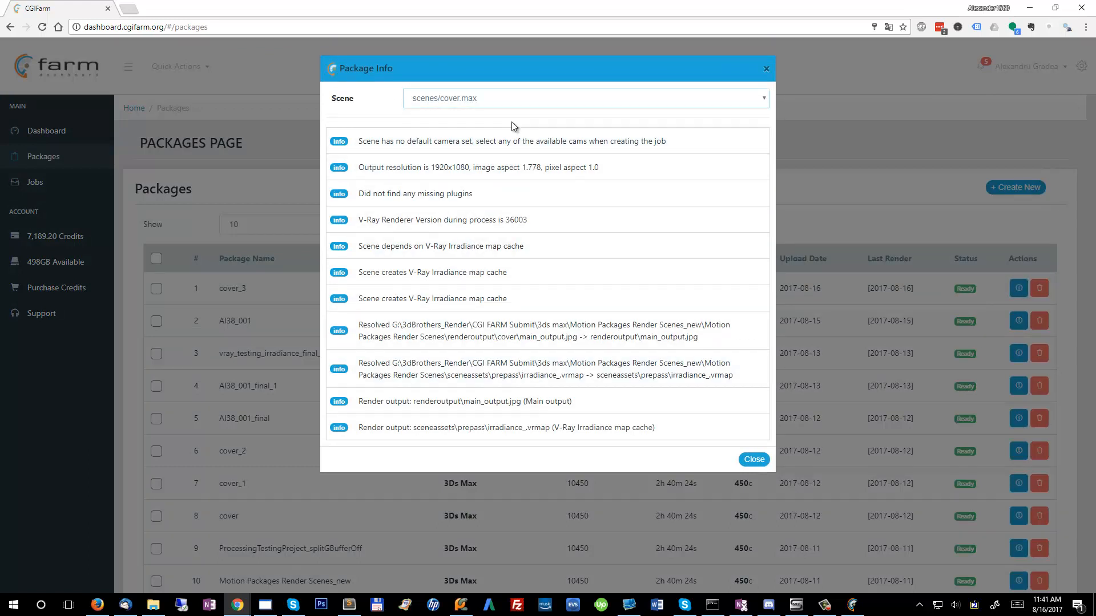
pyautogui.click(481, 101)
pyautogui.click(477, 115)
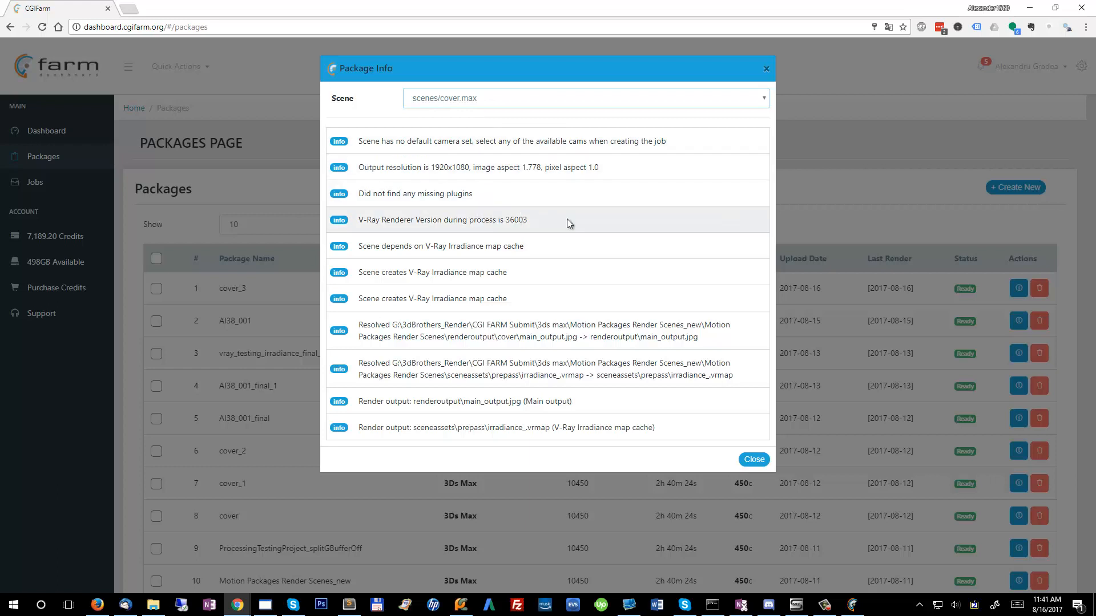
# Examine the package info entries on whether the scene depends on or creates a V-Ray irradiance map cache.
pyautogui.moveTo(524, 247)
pyautogui.mouseDown()
pyautogui.moveTo(354, 252)
pyautogui.moveTo(528, 247)
pyautogui.mouseUp()
pyautogui.click(360, 251)
pyautogui.doubleClick(369, 246)
pyautogui.click(376, 247)
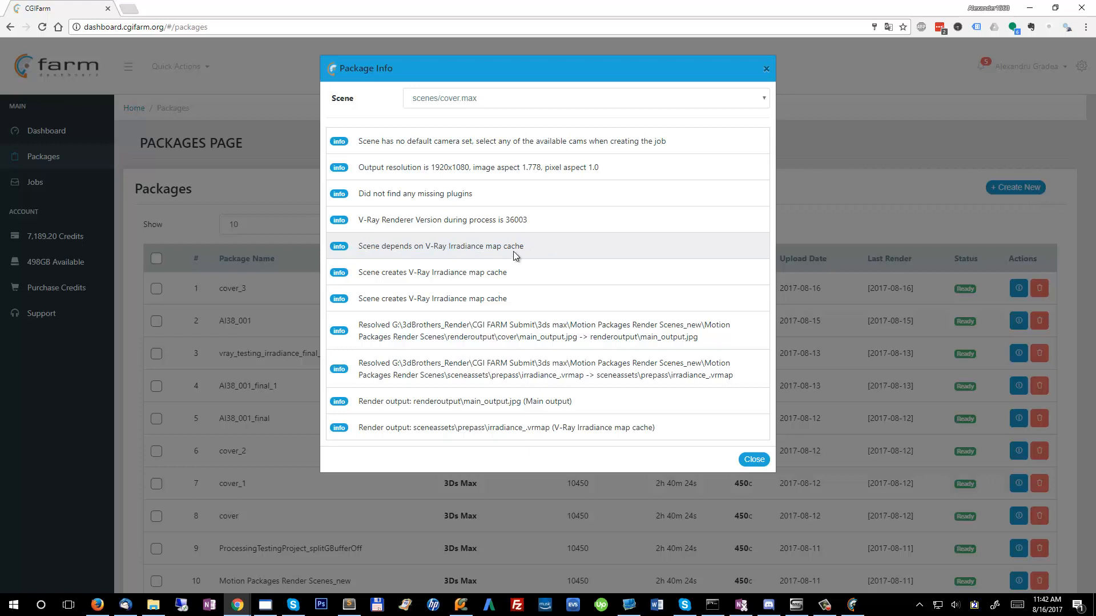
pyautogui.moveTo(358, 273); pyautogui.dragTo(523, 274)
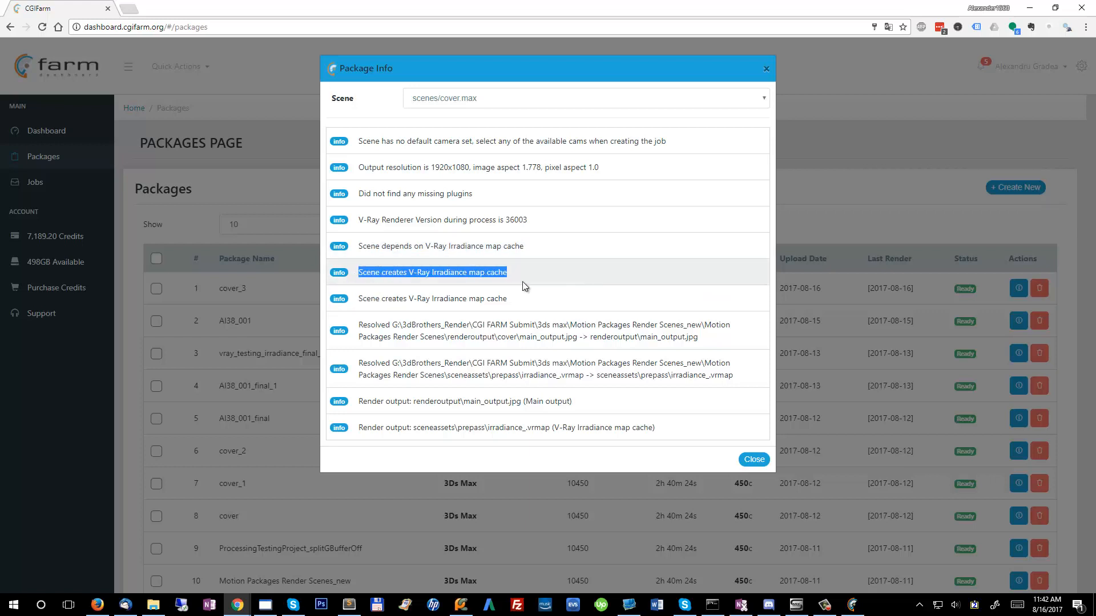
pyautogui.click(447, 277)
pyautogui.doubleClick(446, 273)
pyautogui.doubleClick(496, 272)
pyautogui.moveTo(618, 268); pyautogui.dragTo(385, 282)
pyautogui.click(626, 270)
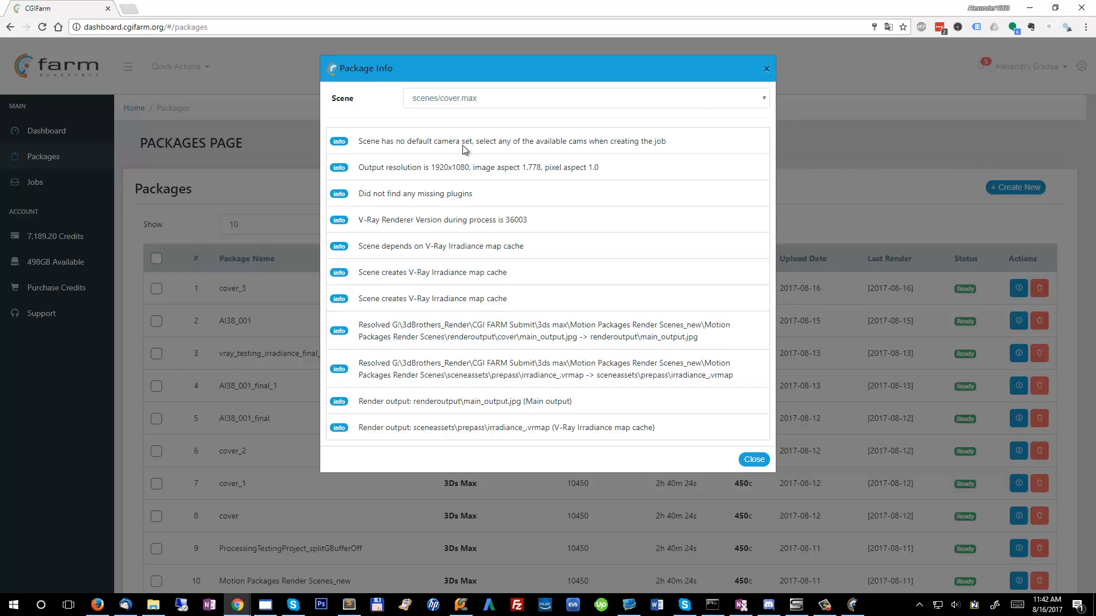
# Close the package info and start a new render job for package cover_3 with the scene scenes/cover.max.
pyautogui.click(766, 69)
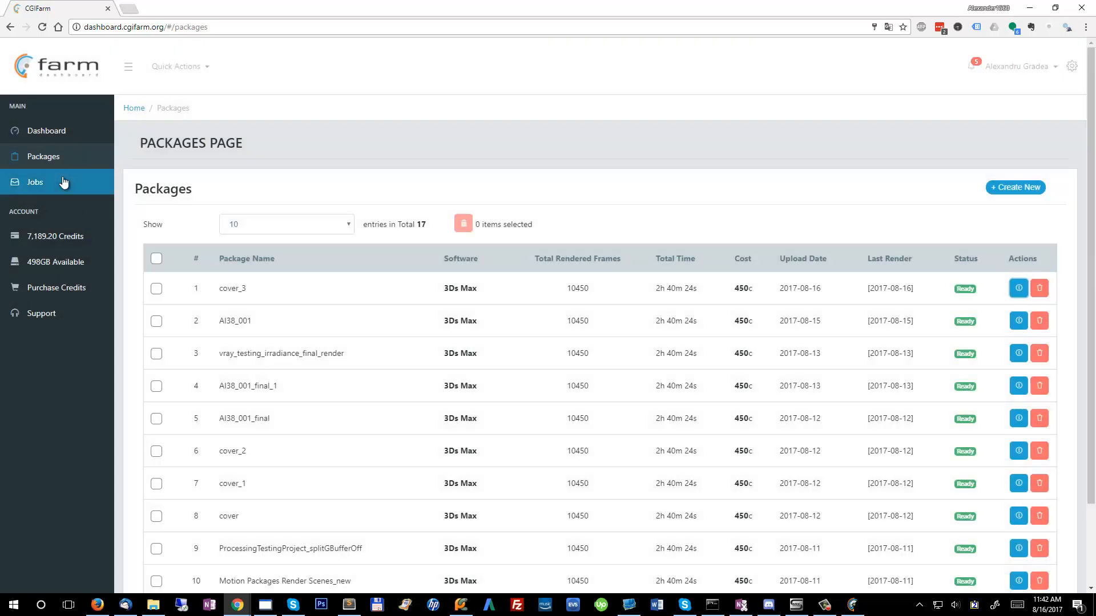
pyautogui.click(31, 181)
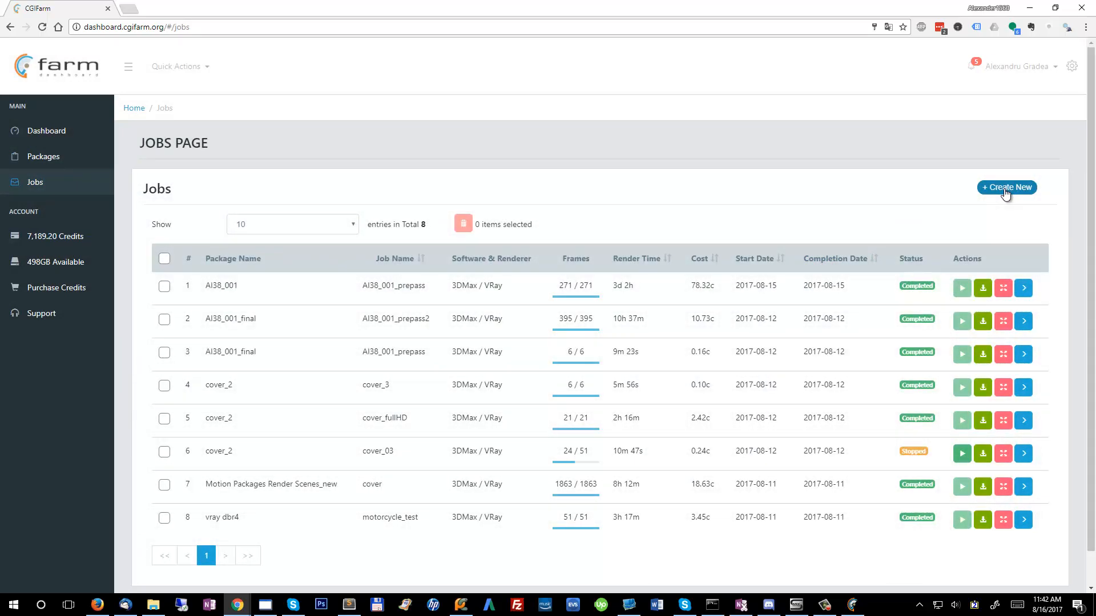
pyautogui.click(1006, 188)
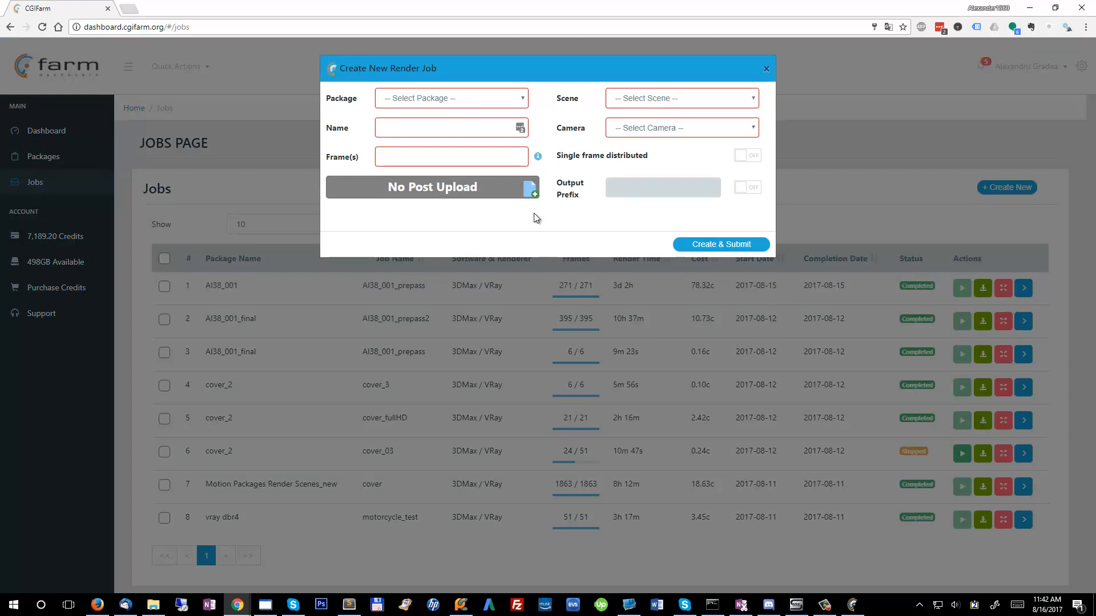
pyautogui.click(459, 101)
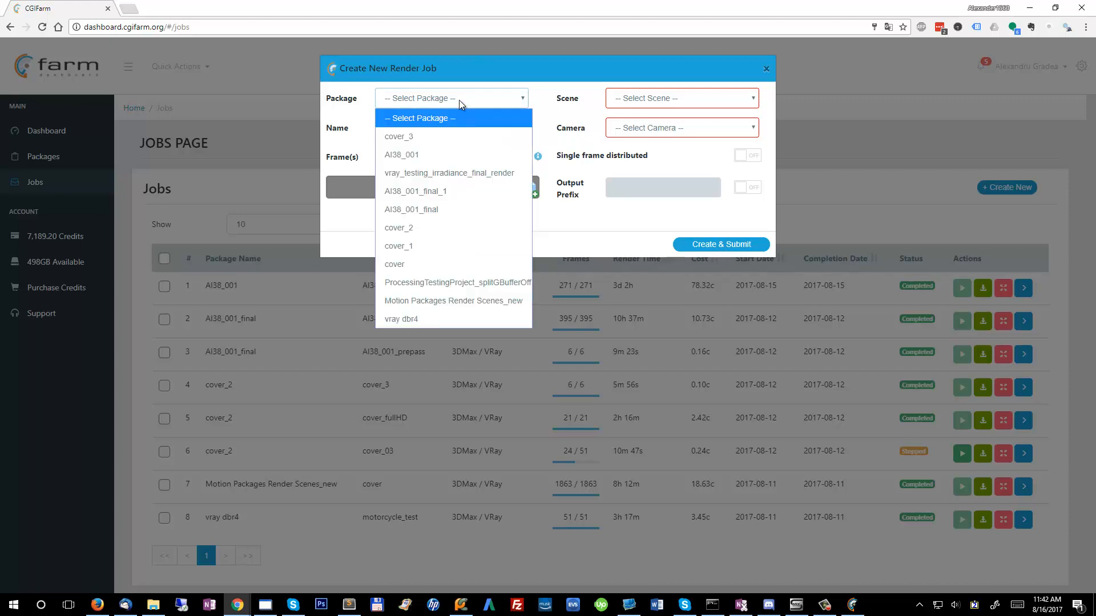
pyautogui.click(459, 137)
pyautogui.click(701, 99)
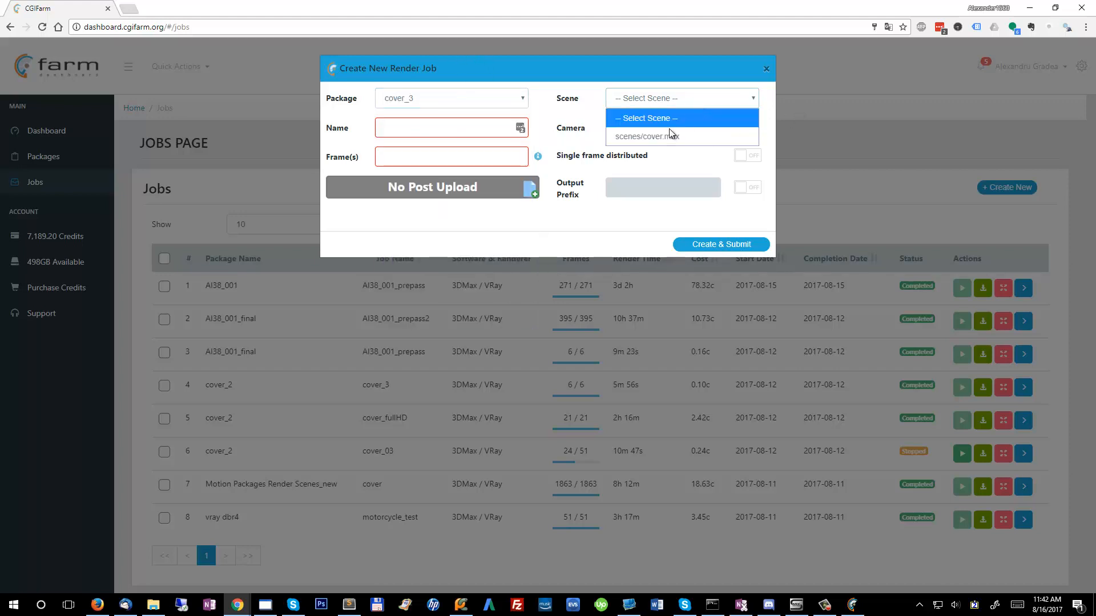
pyautogui.click(656, 137)
# Name the job cover_prepass, choose Camera001 and set the frame range to 0-673.
pyautogui.click(443, 129)
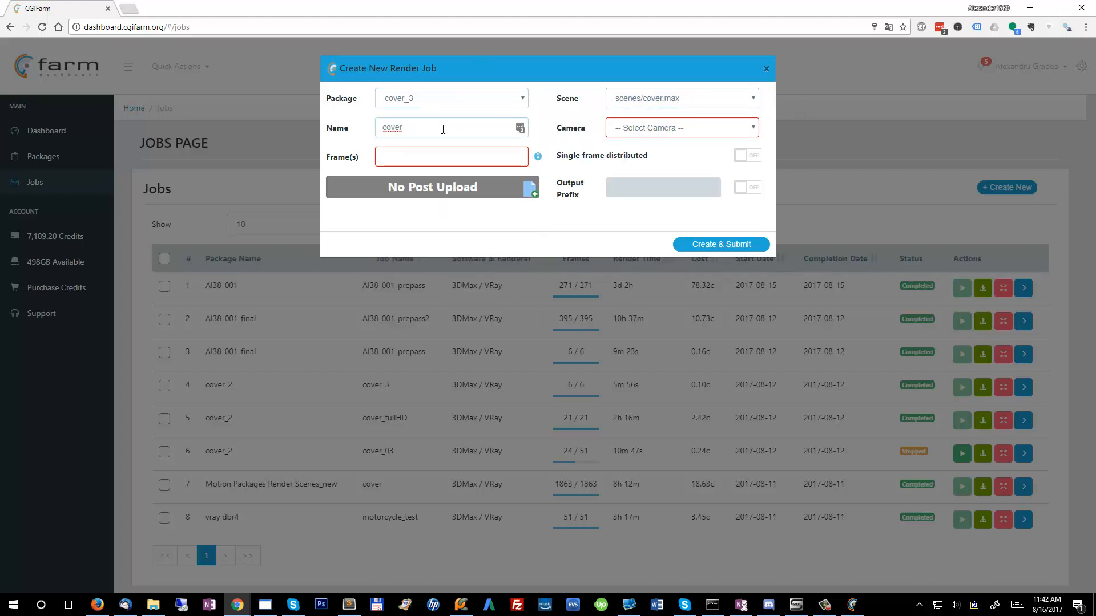
pyautogui.write('_prepass')
pyautogui.click(673, 129)
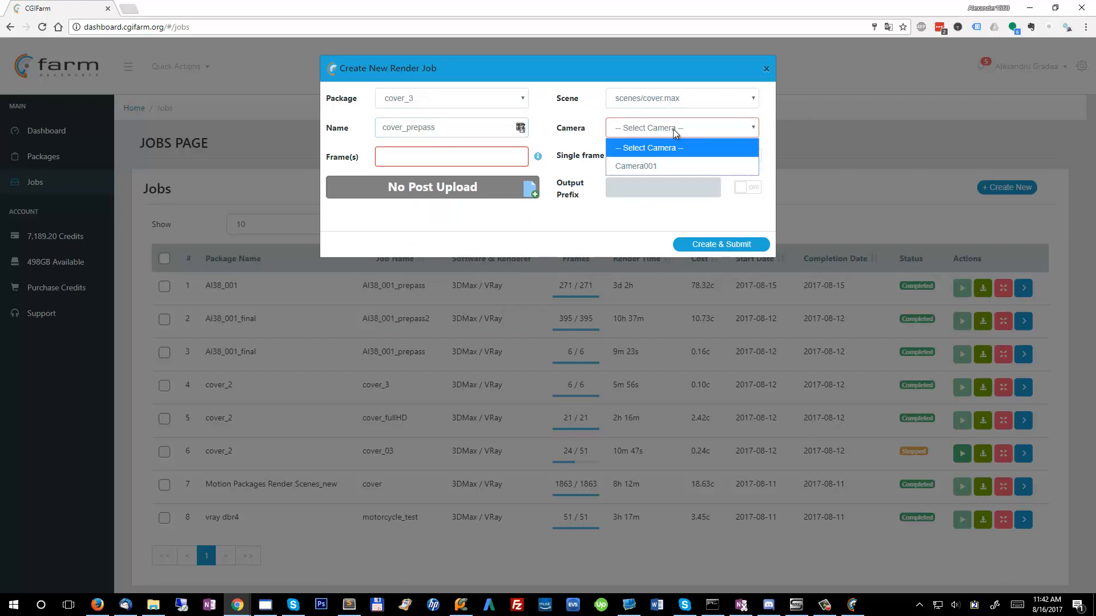
pyautogui.click(661, 166)
pyautogui.click(452, 153)
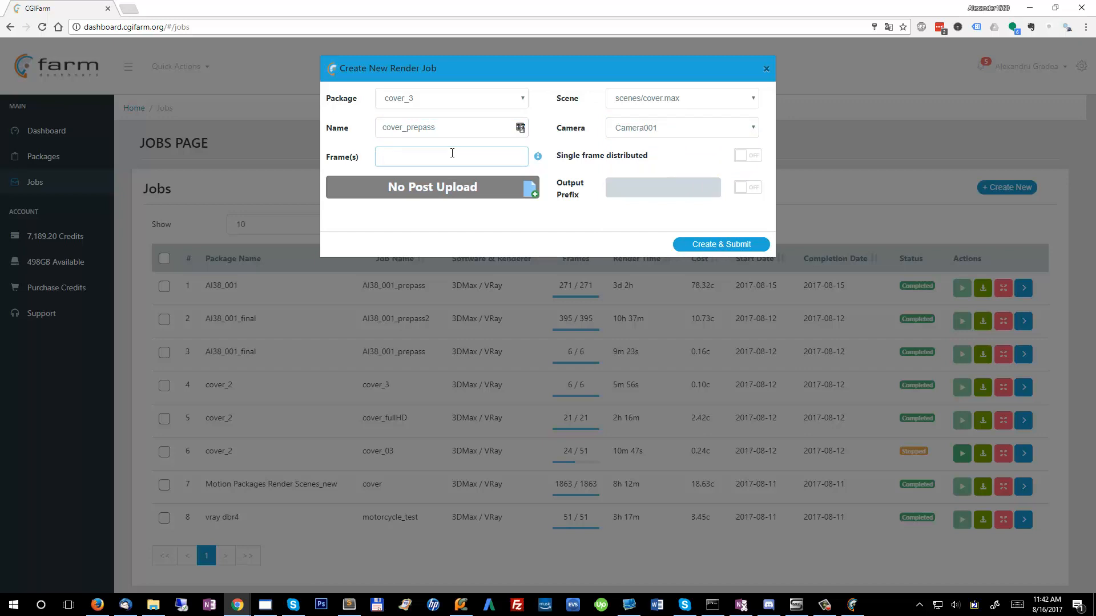
pyautogui.write('0')
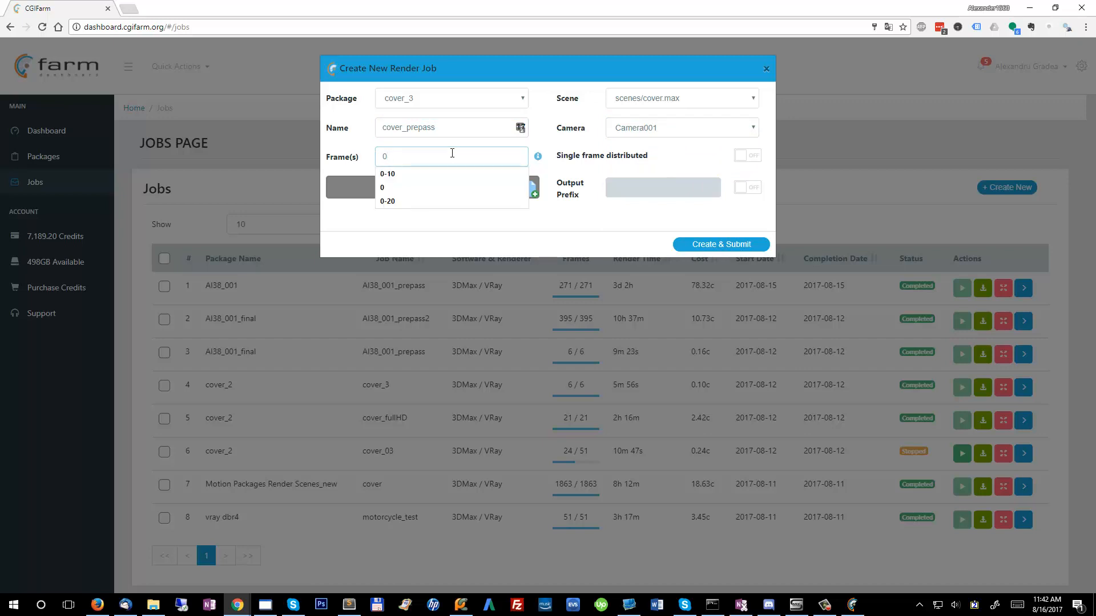
pyautogui.write('-67')
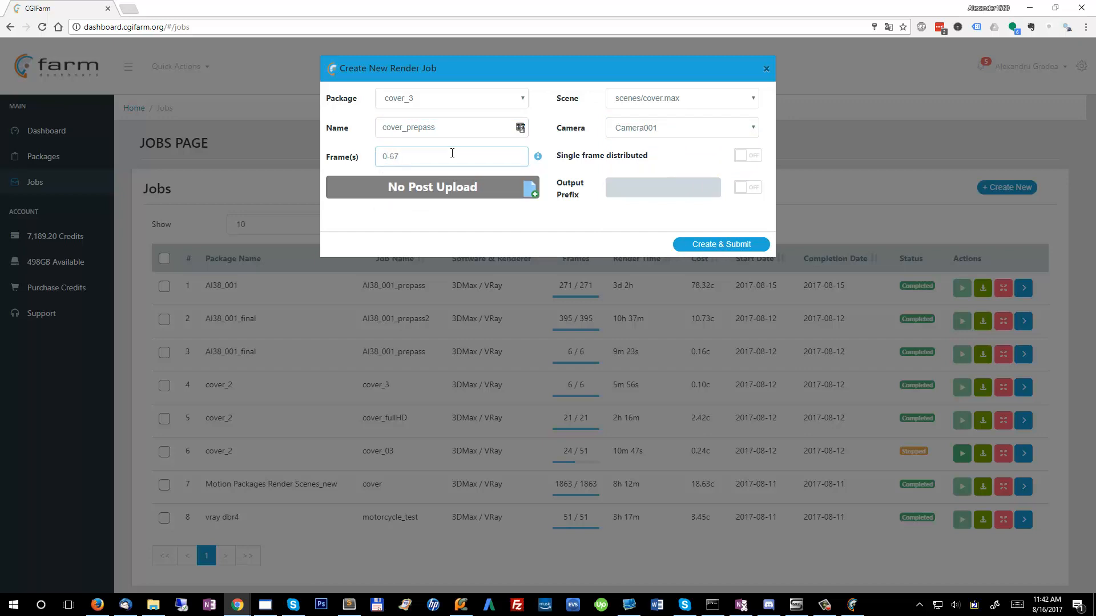
pyautogui.write('3')
# Switch to 3ds Max, acknowledge the upload confirmation, and place the packer and Render Setup windows side by side.
pyautogui.click(266, 604)
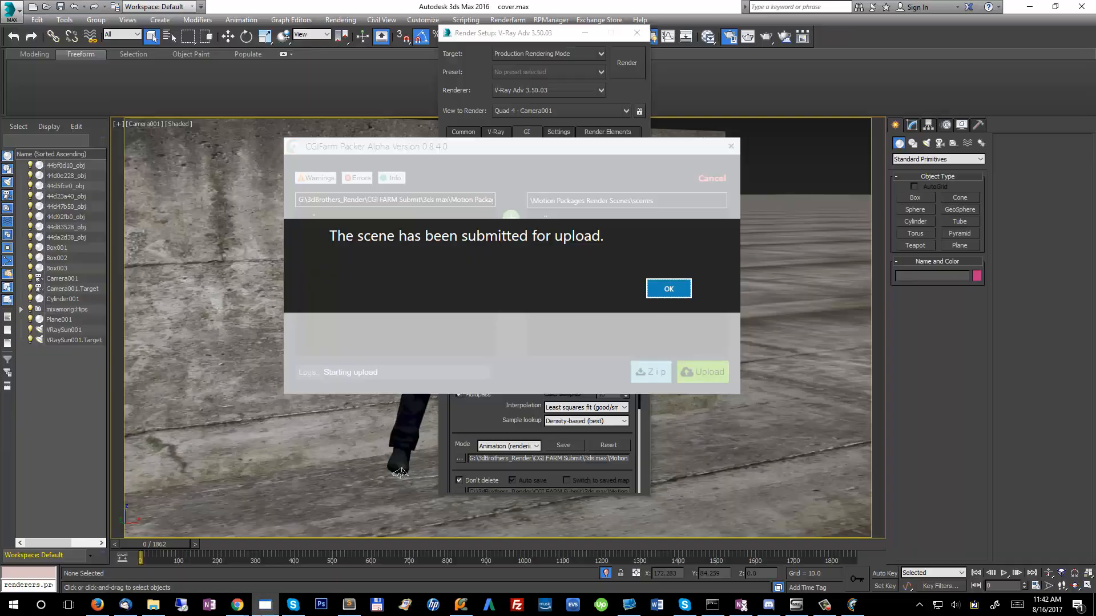
pyautogui.click(666, 291)
pyautogui.moveTo(577, 148); pyautogui.dragTo(354, 155)
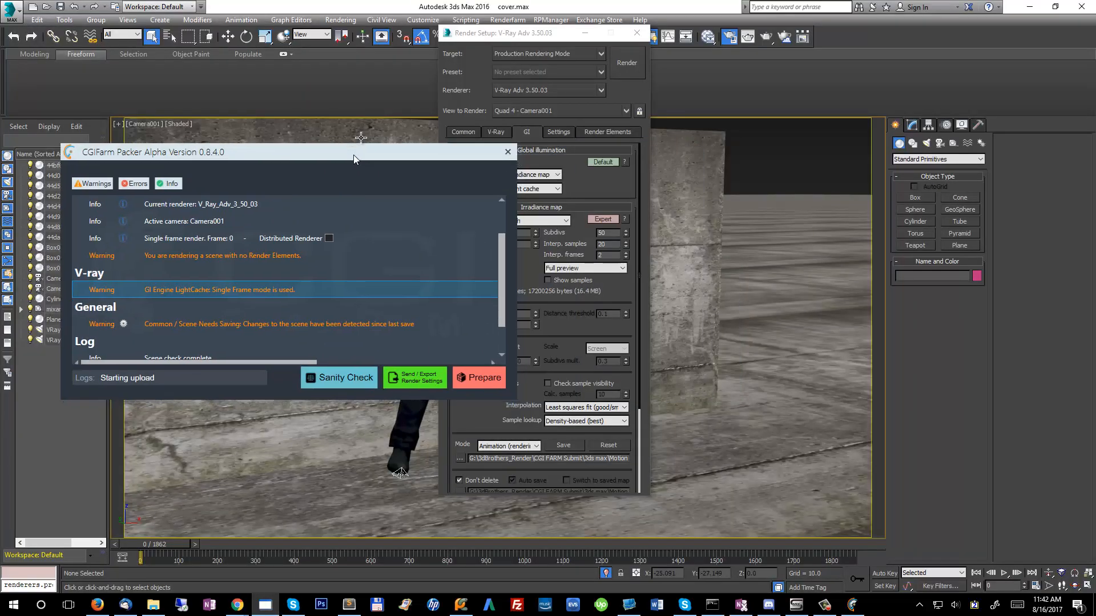
pyautogui.moveTo(513, 33); pyautogui.dragTo(662, 31)
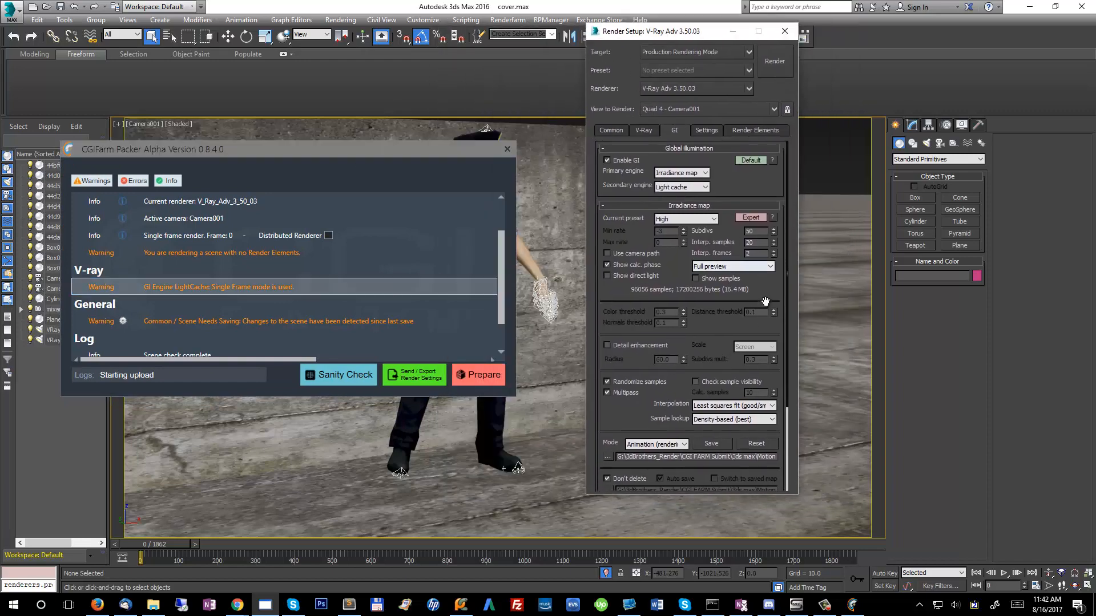
# Set the V-Ray irradiance map mode to Animation (prepass) in the render setup.
pyautogui.scroll(-5, 764, 301)
pyautogui.scroll(5, 713, 228)
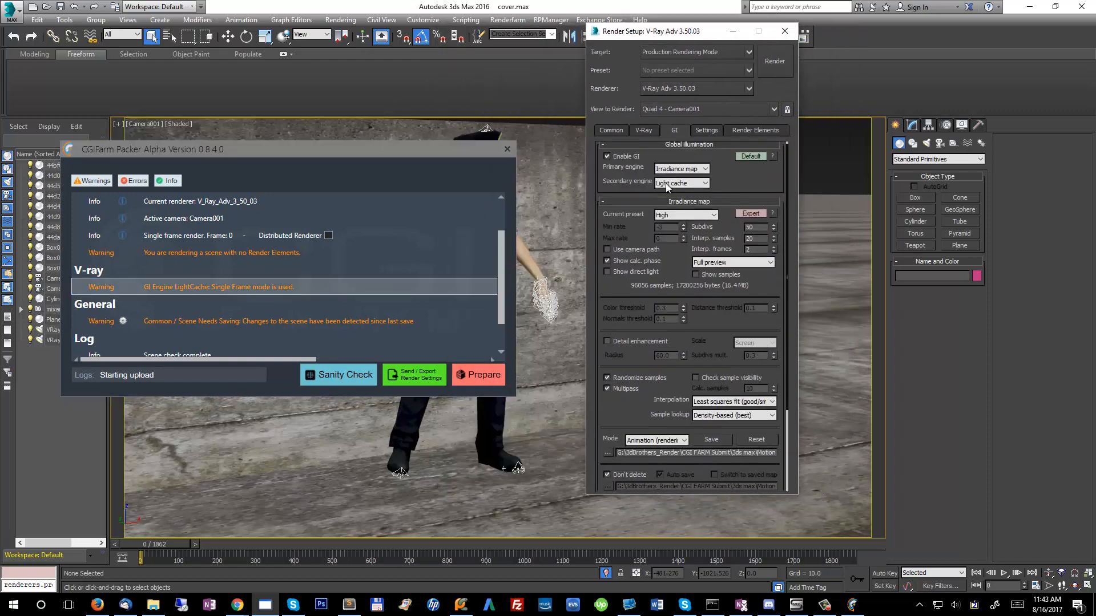
pyautogui.click(642, 132)
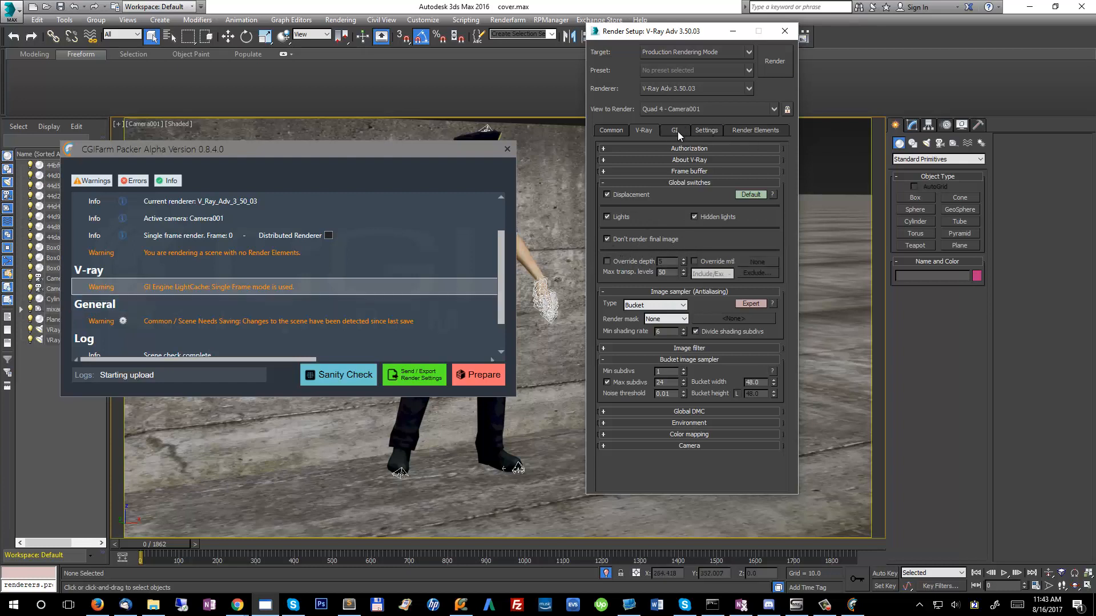
pyautogui.click(708, 129)
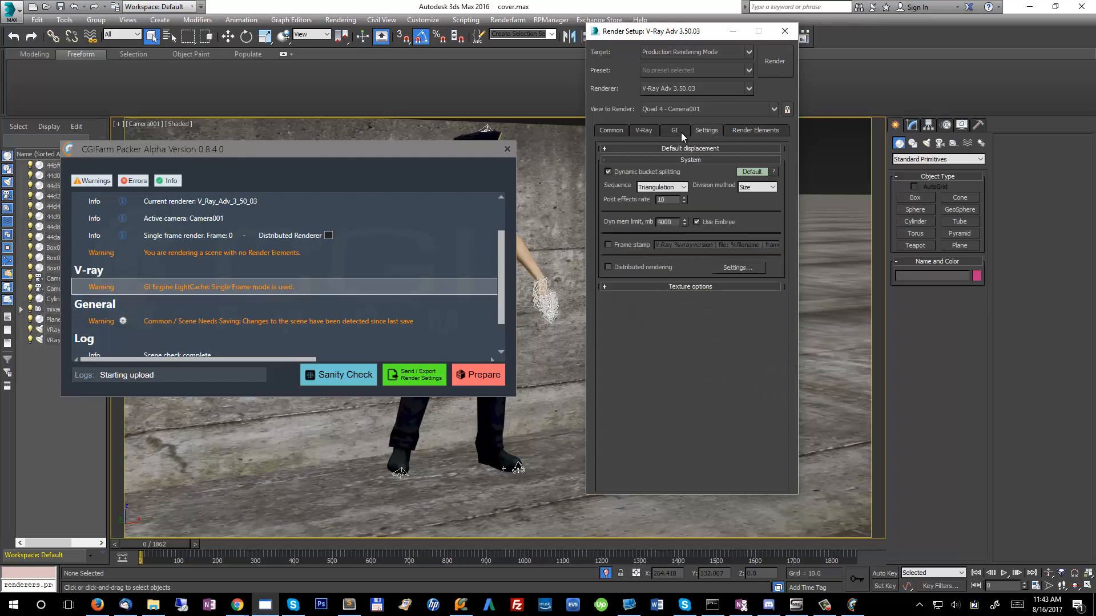
pyautogui.click(682, 133)
pyautogui.scroll(-10, 635, 238)
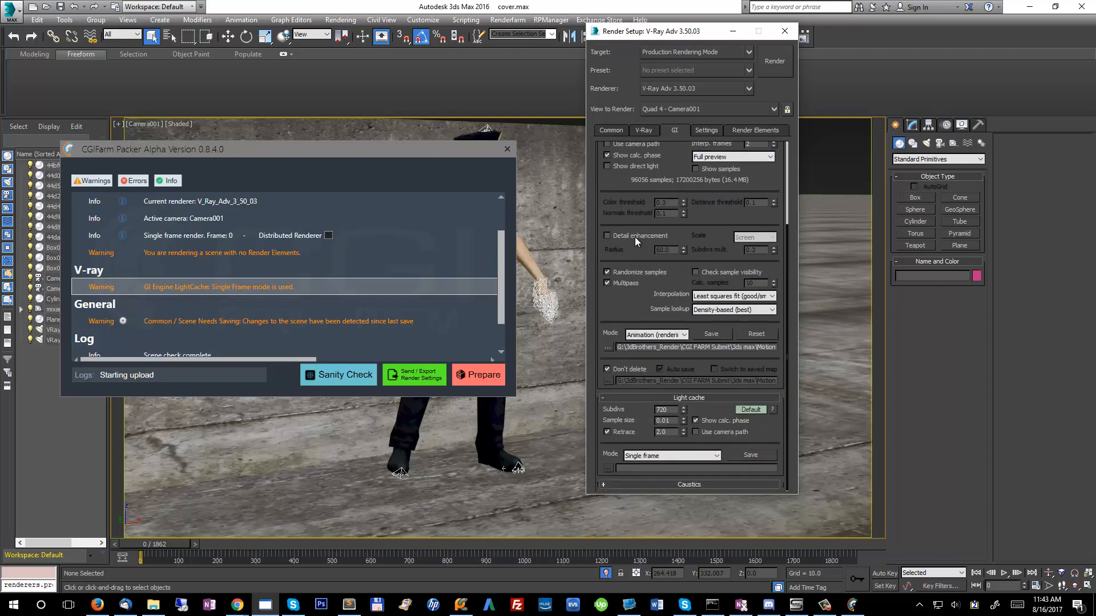
pyautogui.click(663, 337)
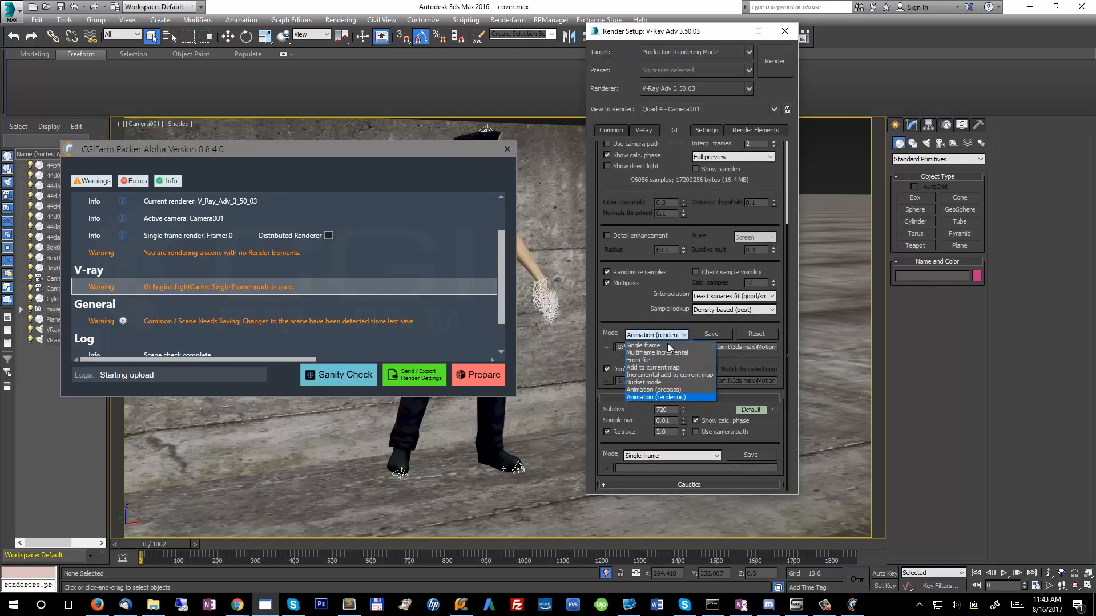
pyautogui.click(653, 393)
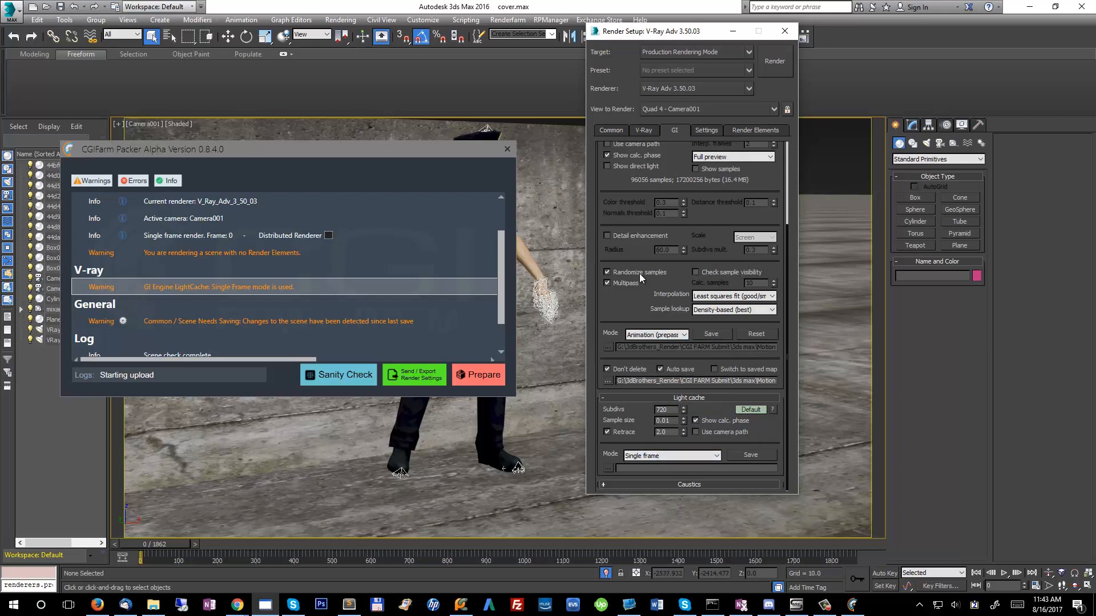
# Review the output, V-Ray, GI and system settings for the prepass, and close the render setup.
pyautogui.click(611, 130)
pyautogui.scroll(-3, 685, 205)
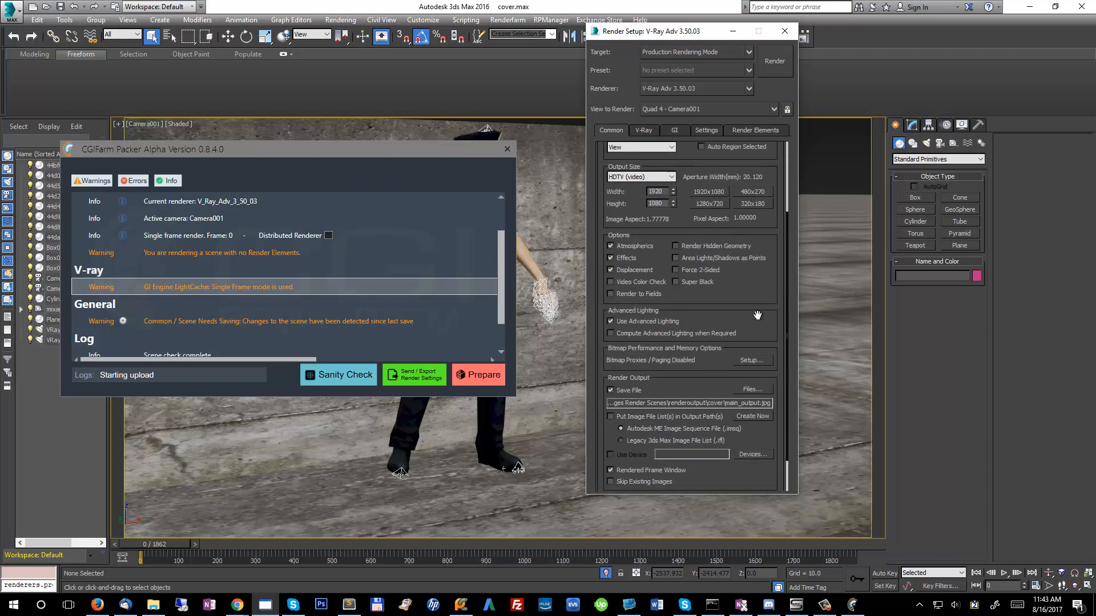
pyautogui.scroll(3, 695, 197)
pyautogui.click(644, 130)
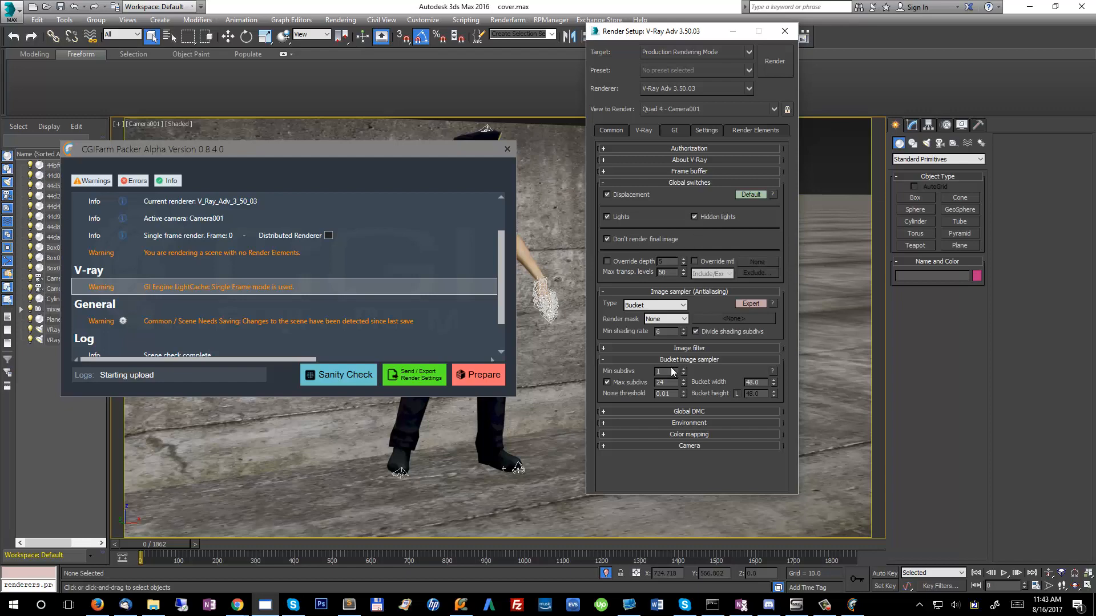
pyautogui.click(679, 130)
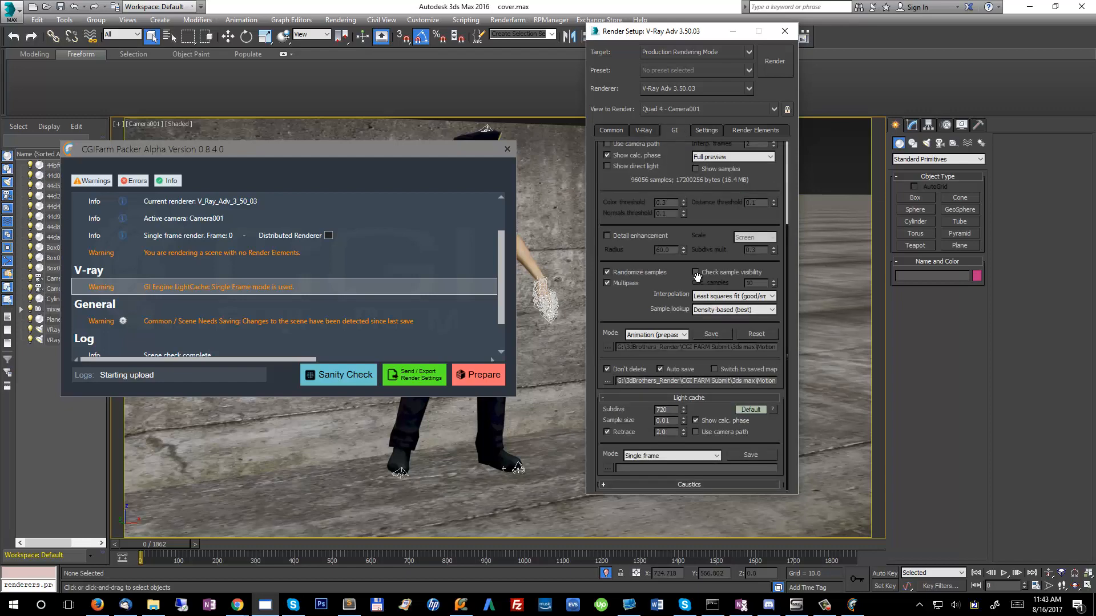
pyautogui.moveTo(705, 231); pyautogui.dragTo(724, 148)
pyautogui.click(706, 130)
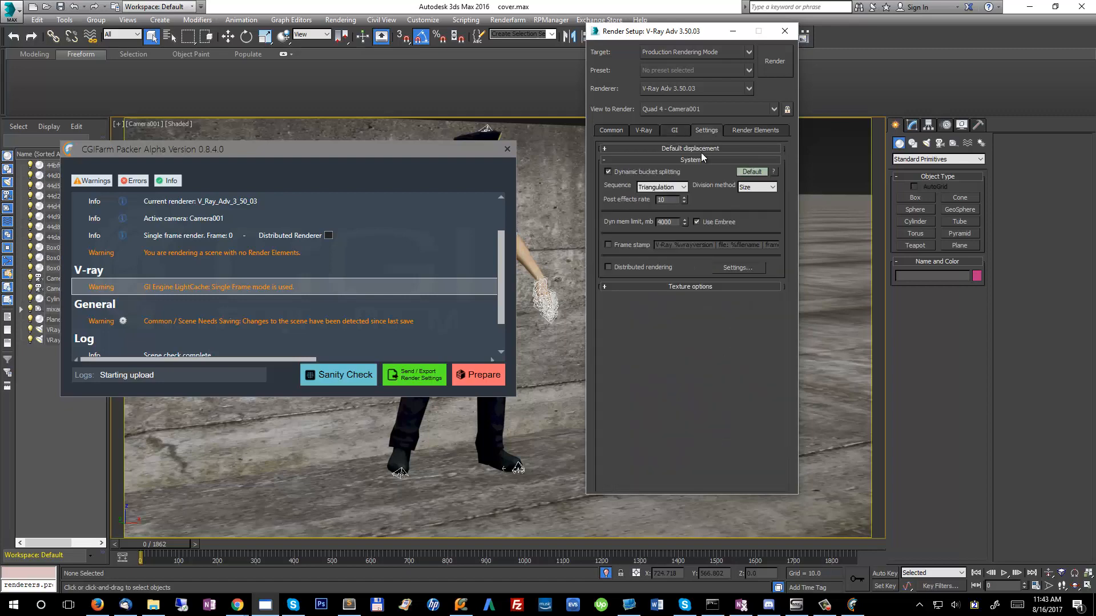
pyautogui.click(785, 31)
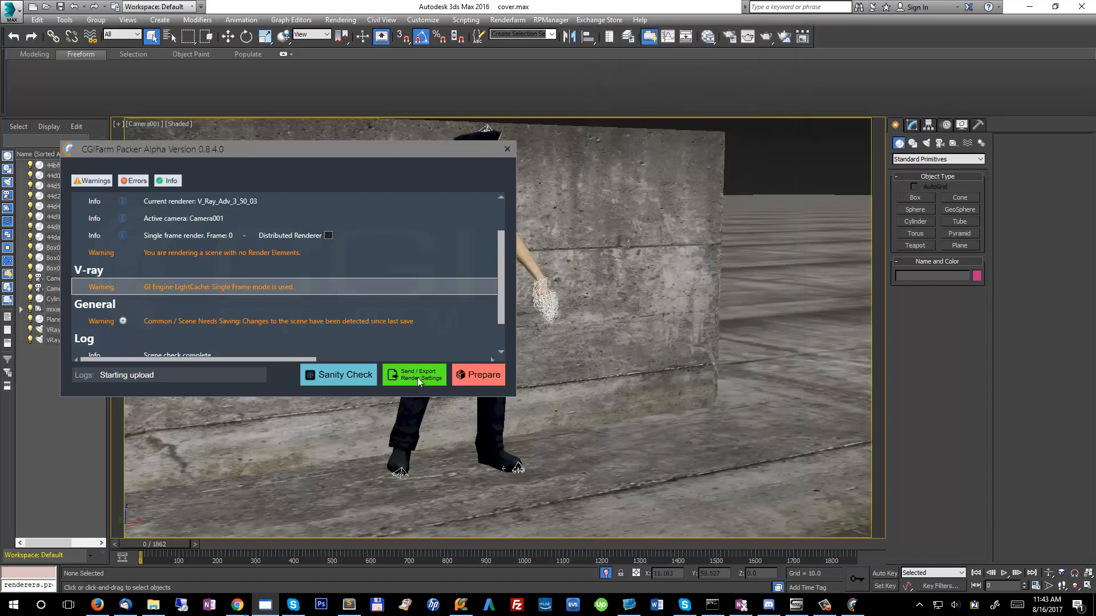
# Send the current render settings to the browser and submit the cover_prepass job with them as post upload.
pyautogui.click(418, 378)
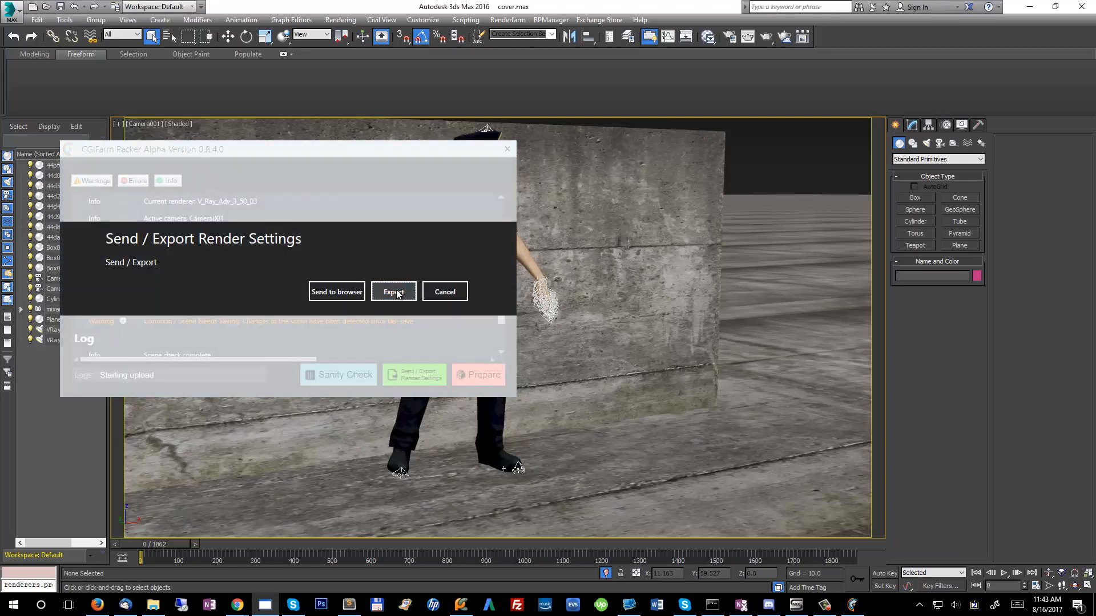
pyautogui.click(340, 292)
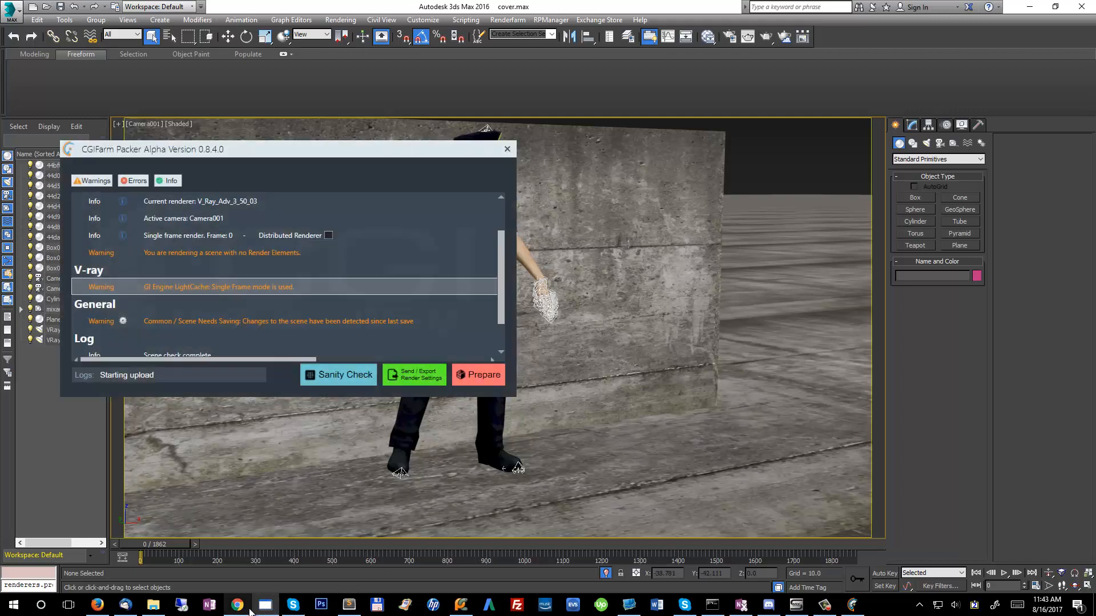
pyautogui.moveTo(238, 606)
pyautogui.click(294, 562)
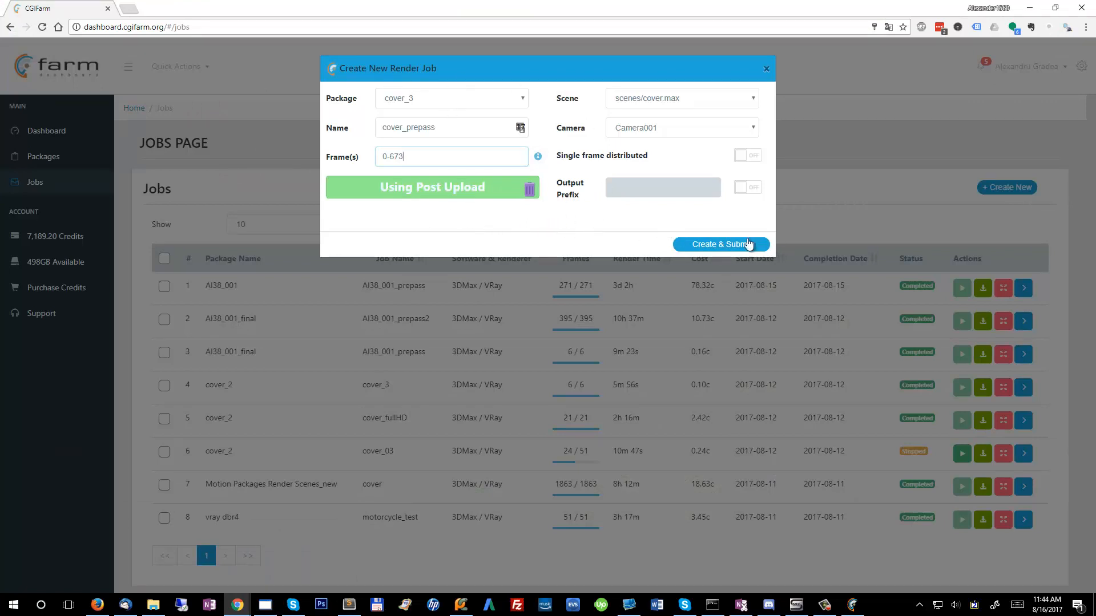
pyautogui.click(707, 245)
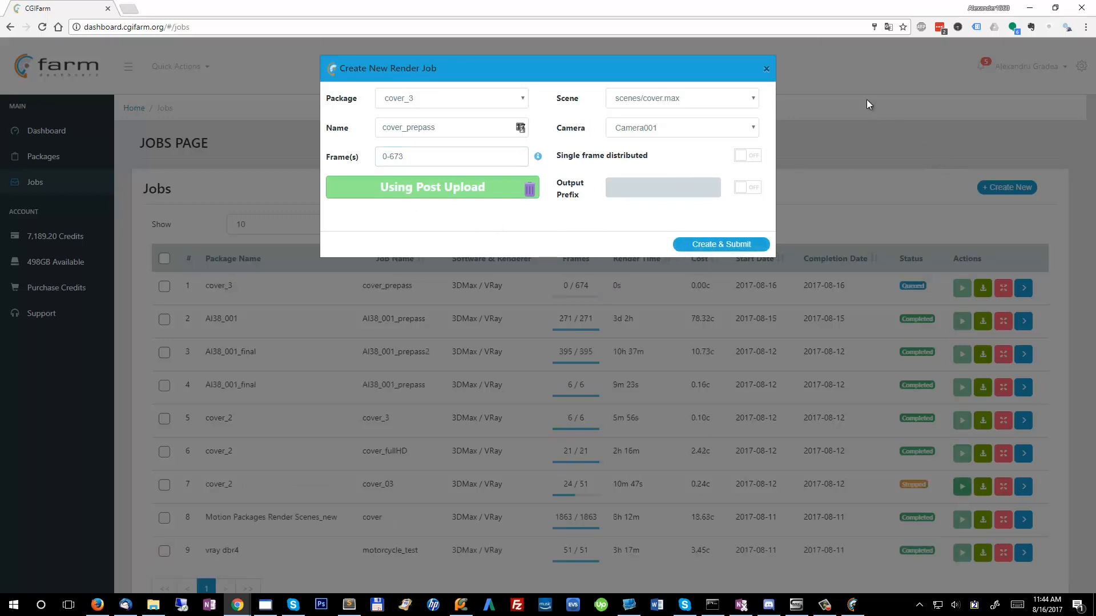
pyautogui.click(765, 69)
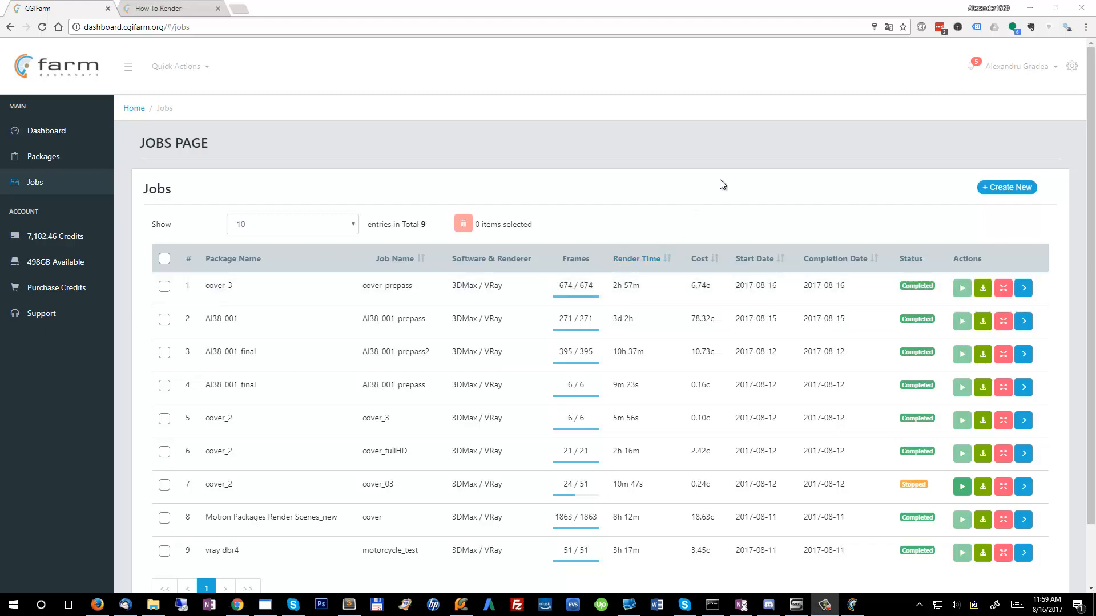
# Start another render job for package cover_3 and scenes/cover.max, named cover_final, using Camera001.
pyautogui.doubleClick(369, 286)
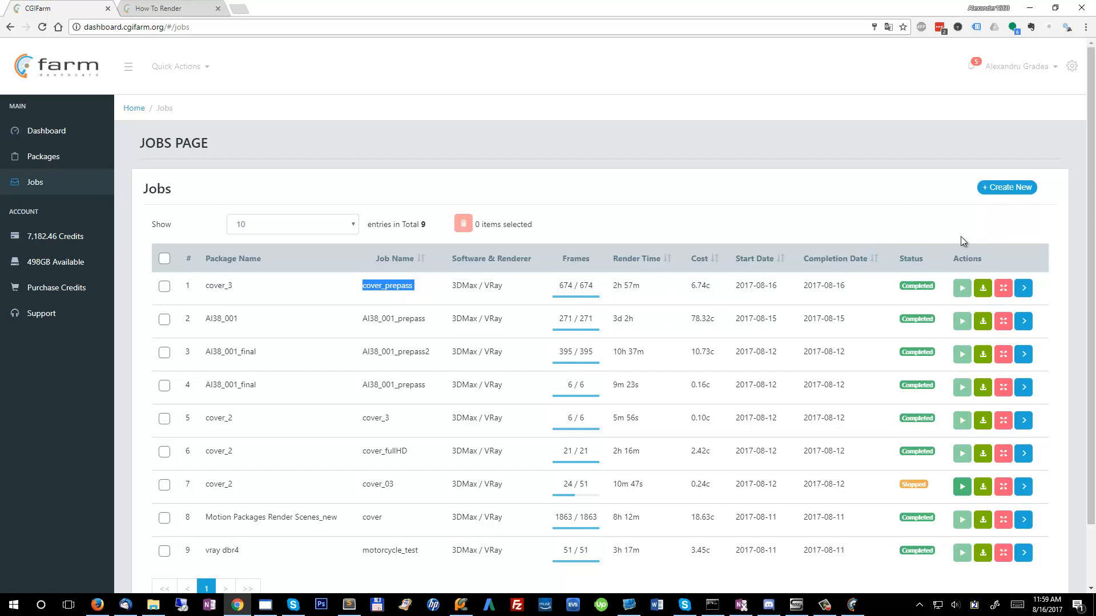
pyautogui.click(1012, 187)
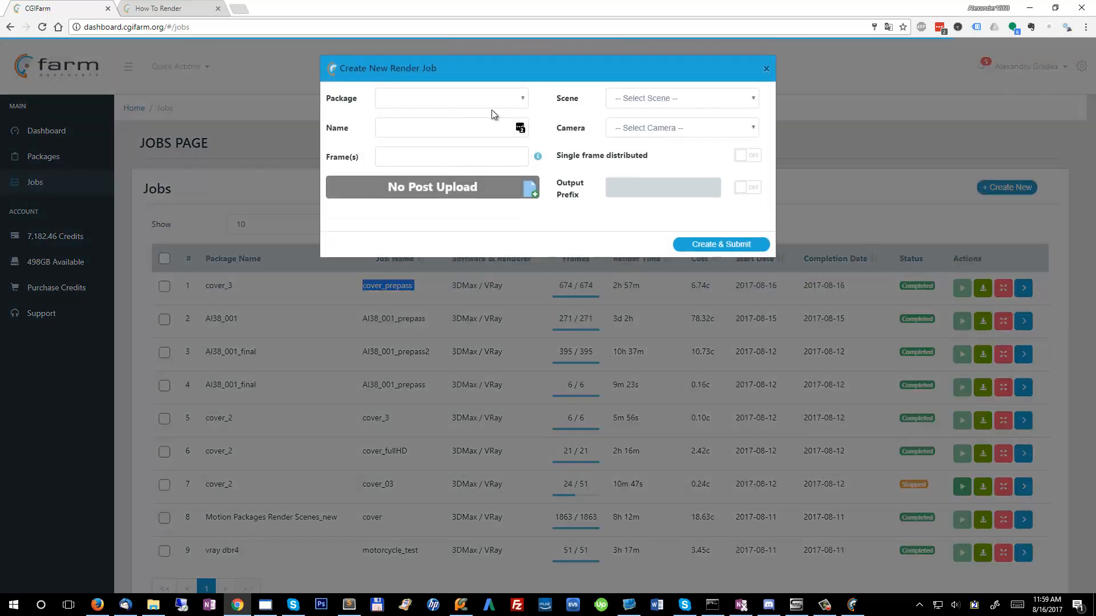
pyautogui.click(495, 101)
pyautogui.click(447, 138)
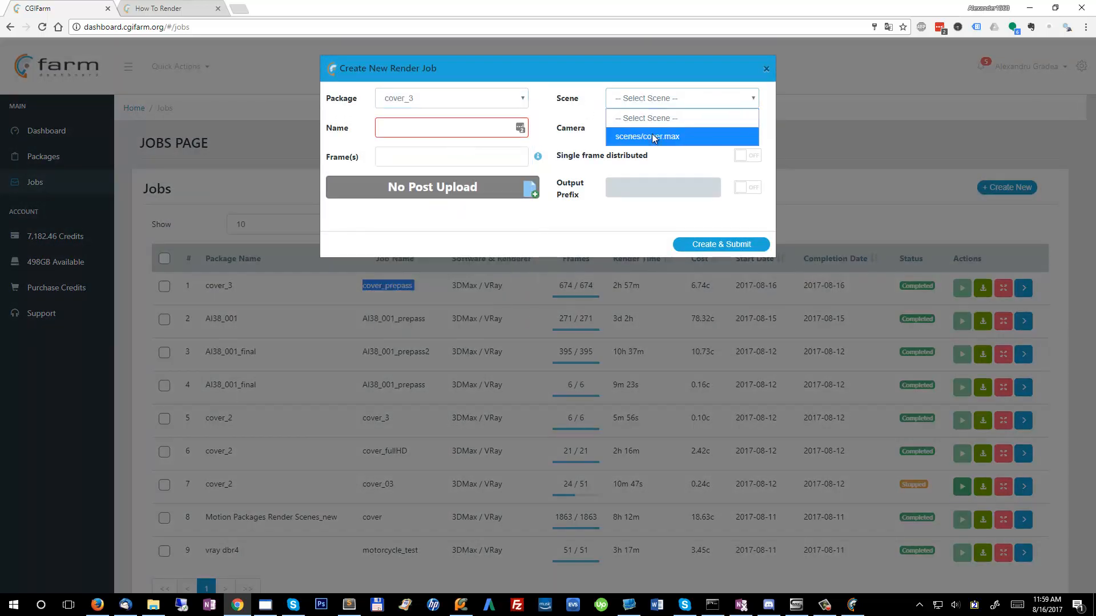
pyautogui.click(448, 128)
pyautogui.write('_final')
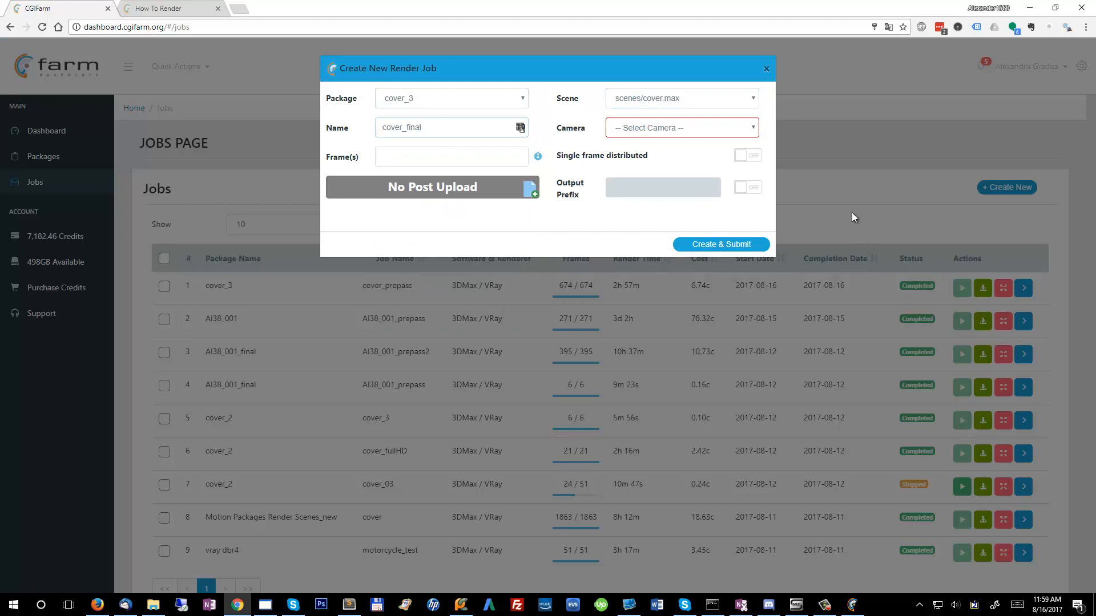
pyautogui.click(706, 126)
pyautogui.click(612, 169)
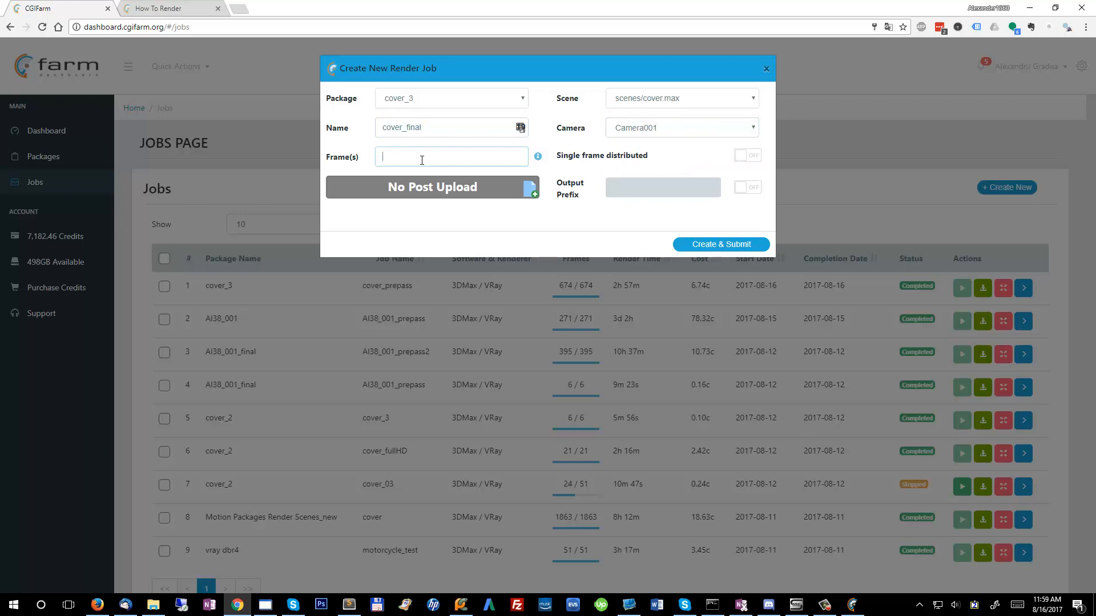
# Set the frame range of the cover_final job from 2 to 671.
pyautogui.write('2')
pyautogui.write('671')
pyautogui.doubleClick(395, 158)
pyautogui.click(389, 158)
pyautogui.moveTo(387, 159); pyautogui.dragTo(404, 157)
pyautogui.click(427, 157)
# Switch to 3ds Max and set the irradiance map mode to Animation (rendering) in the V-Ray render setup.
pyautogui.click(265, 606)
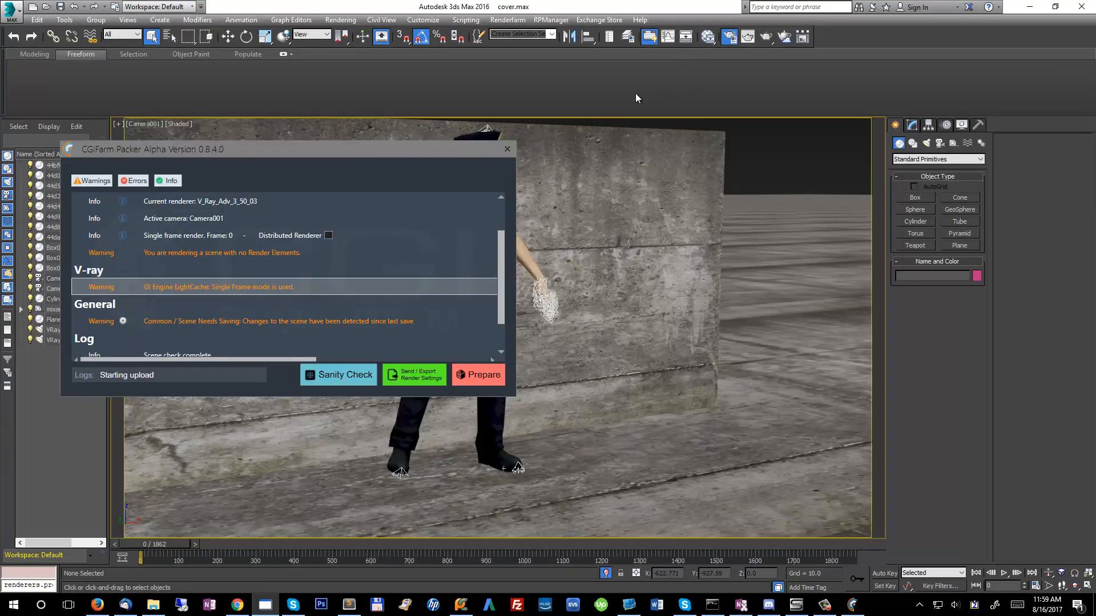
pyautogui.press('F10')
pyautogui.click(645, 130)
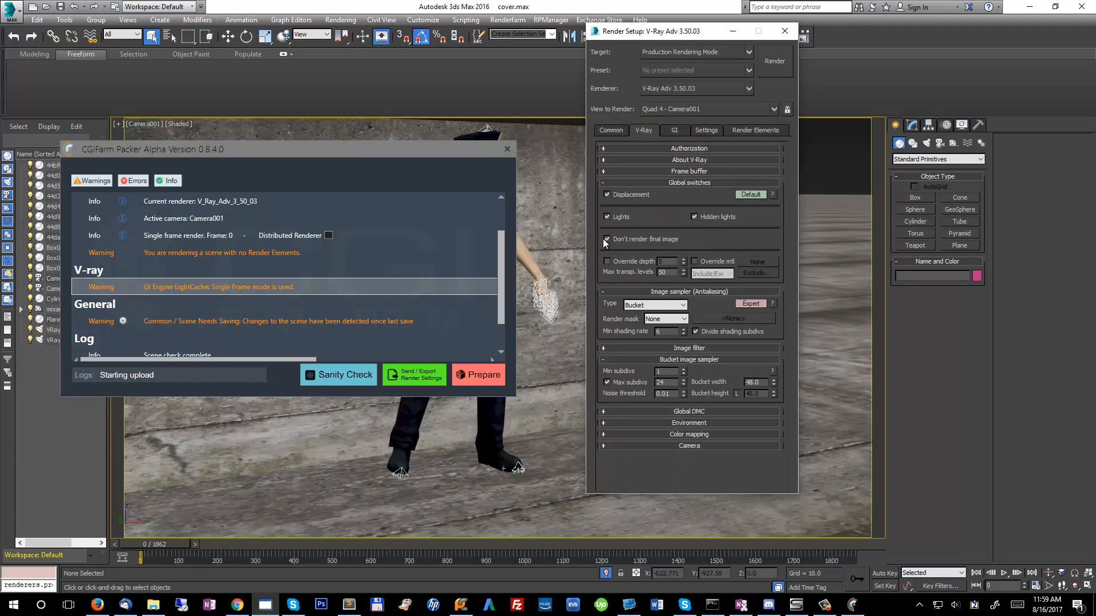
pyautogui.click(672, 130)
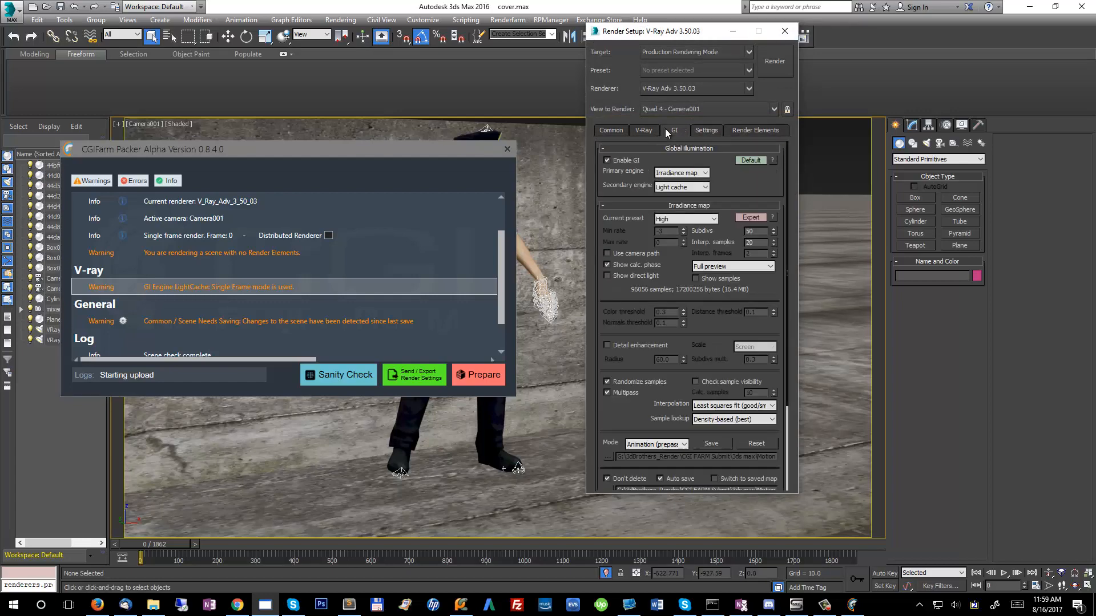
pyautogui.scroll(-4, 642, 420)
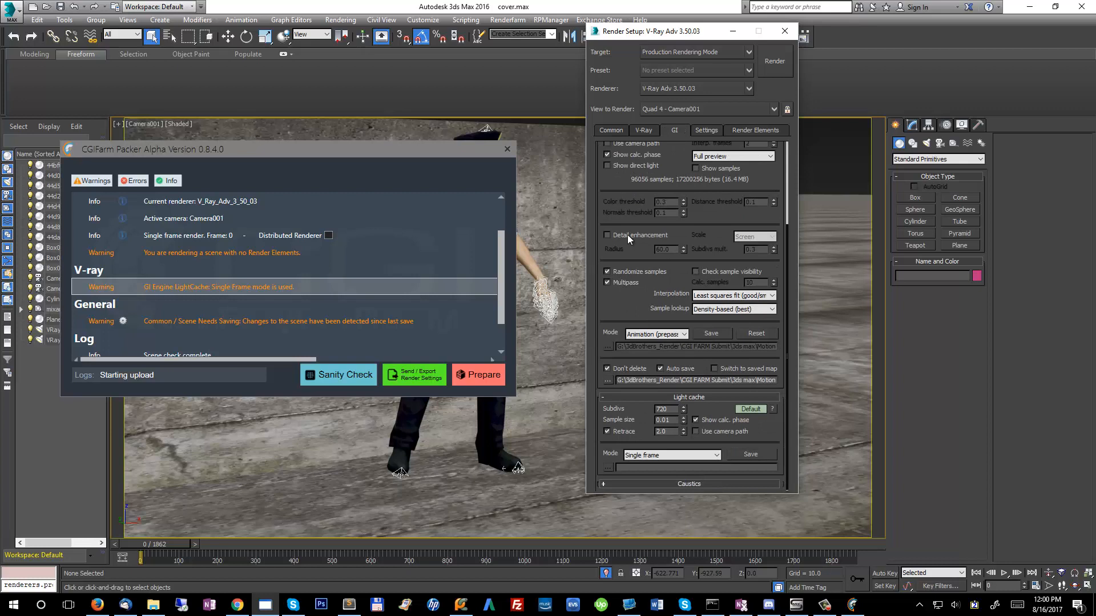
pyautogui.click(657, 334)
pyautogui.click(665, 397)
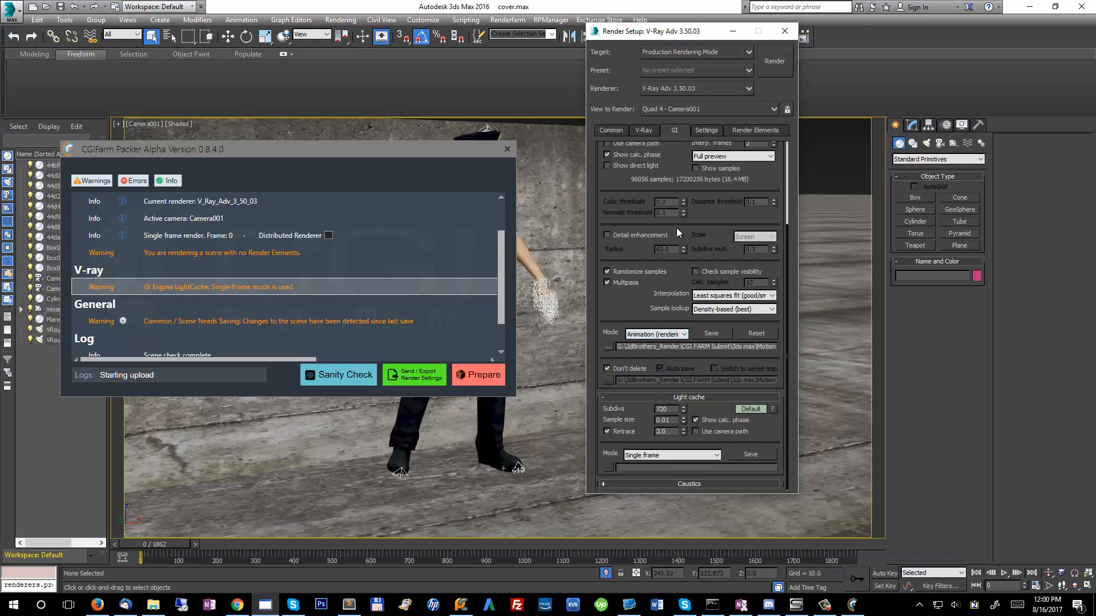
# Set the secondary GI engine to None, check the common output parameters, and close the render setup.
pyautogui.scroll(4, 684, 165)
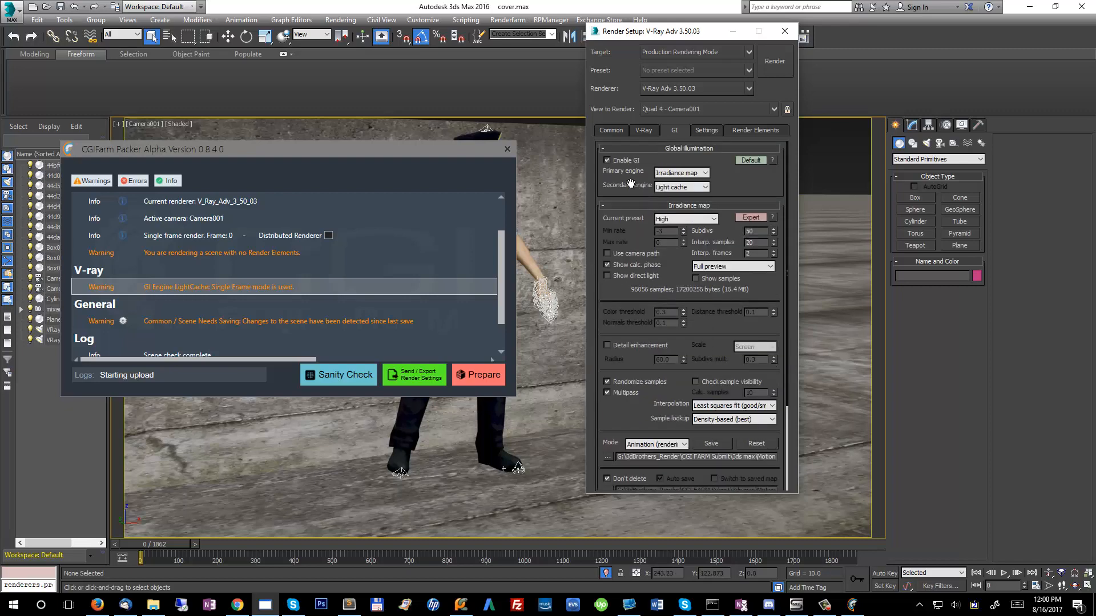
pyautogui.click(688, 188)
pyautogui.click(688, 198)
pyautogui.moveTo(624, 430); pyautogui.dragTo(616, 83)
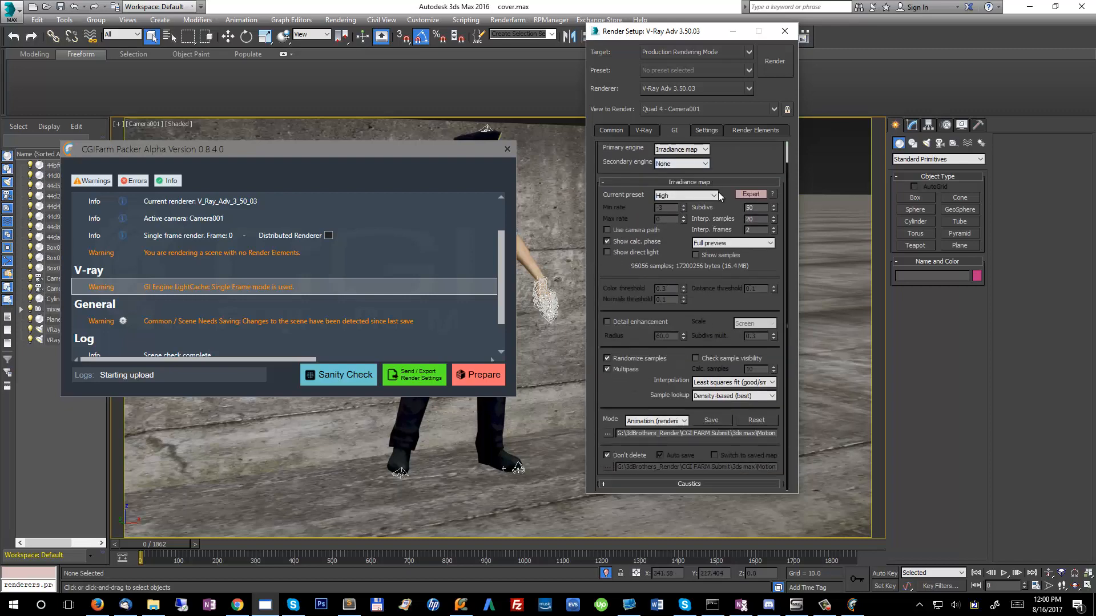
pyautogui.scroll(1, 742, 285)
pyautogui.scroll(-1, 766, 393)
pyautogui.scroll(1, 766, 393)
pyautogui.scroll(-1, 751, 432)
pyautogui.click(611, 131)
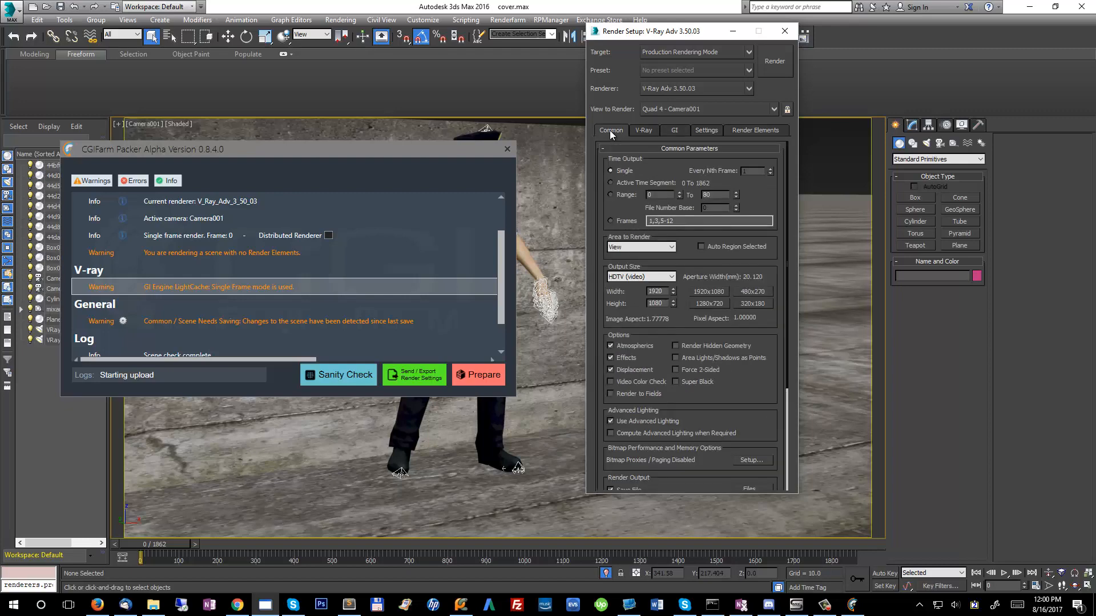
pyautogui.click(783, 32)
# Switch to the browser and look through the CGIFarm In-Depth Tutorials playlist on the How To Render page, and return to the render job form.
pyautogui.click(237, 605)
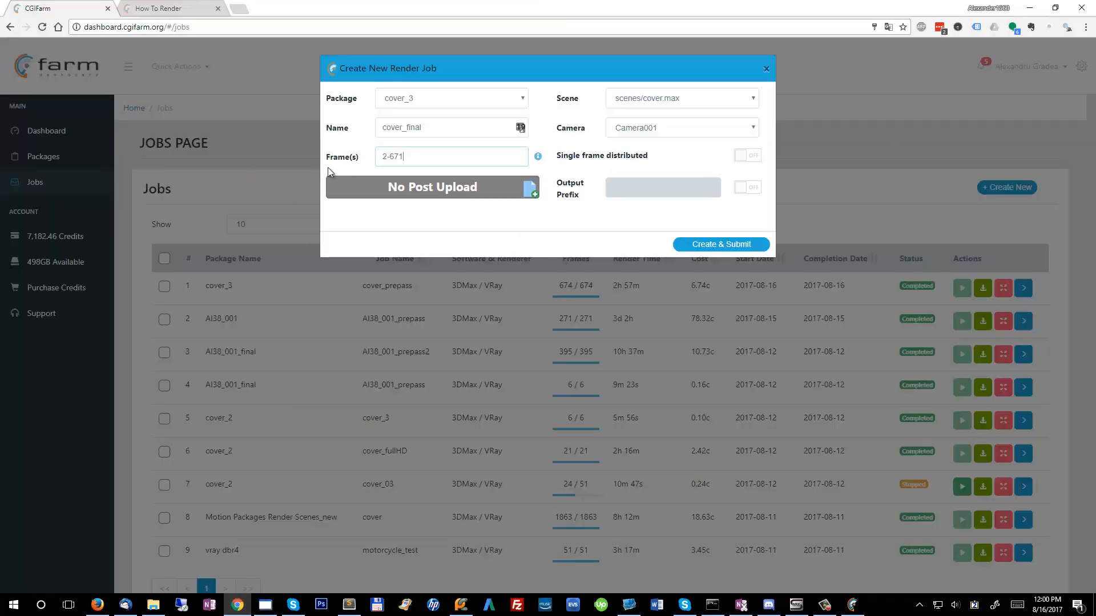
pyautogui.click(203, 8)
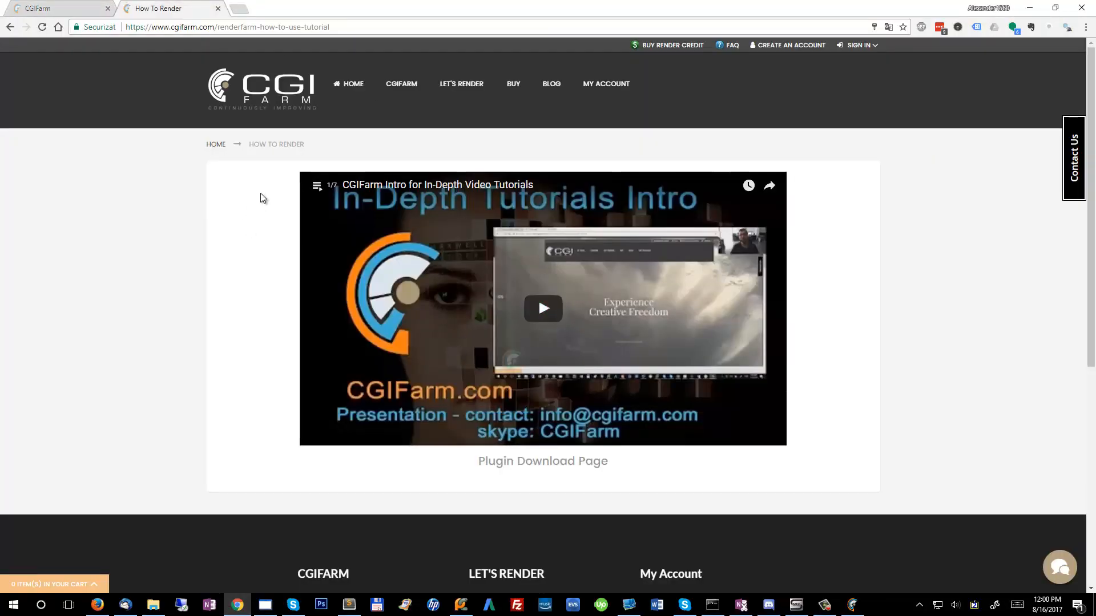
pyautogui.moveTo(461, 85)
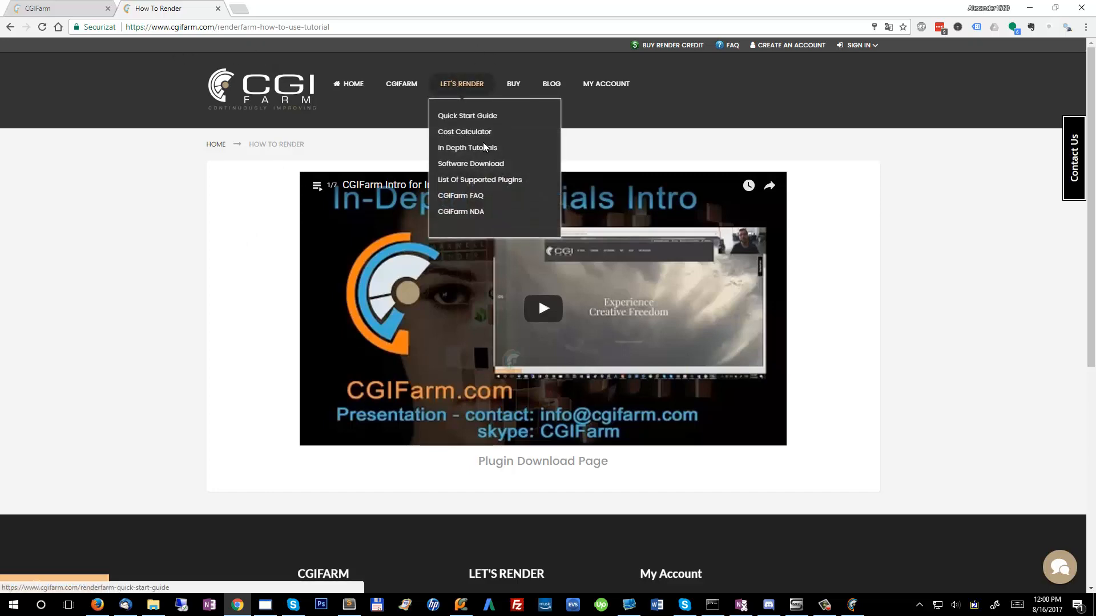
pyautogui.click(317, 186)
pyautogui.scroll(-6, 411, 309)
pyautogui.scroll(6, 404, 336)
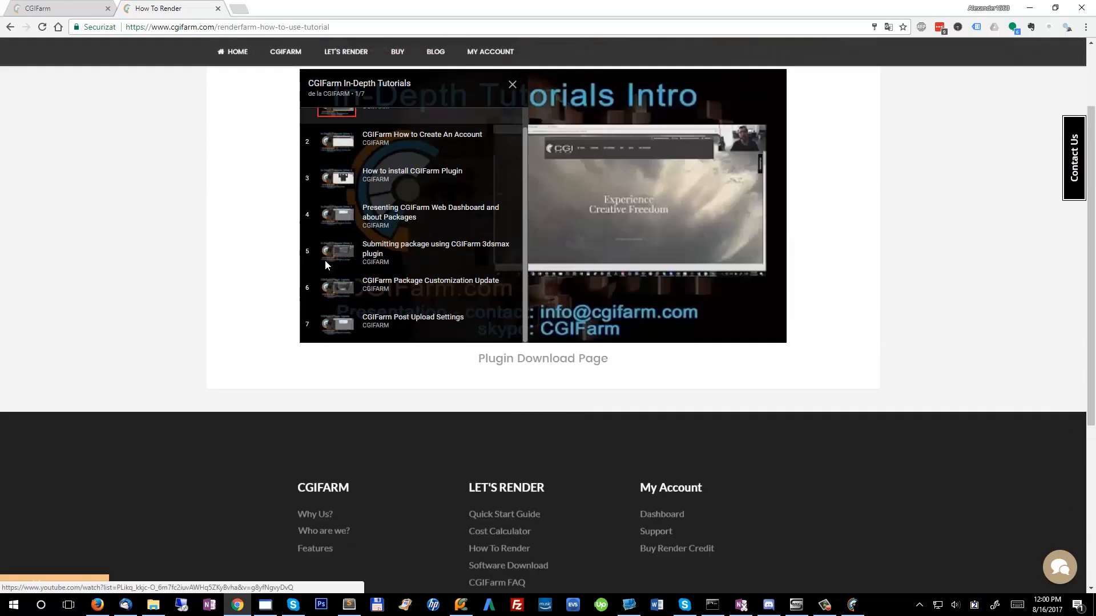
pyautogui.scroll(-1, 379, 365)
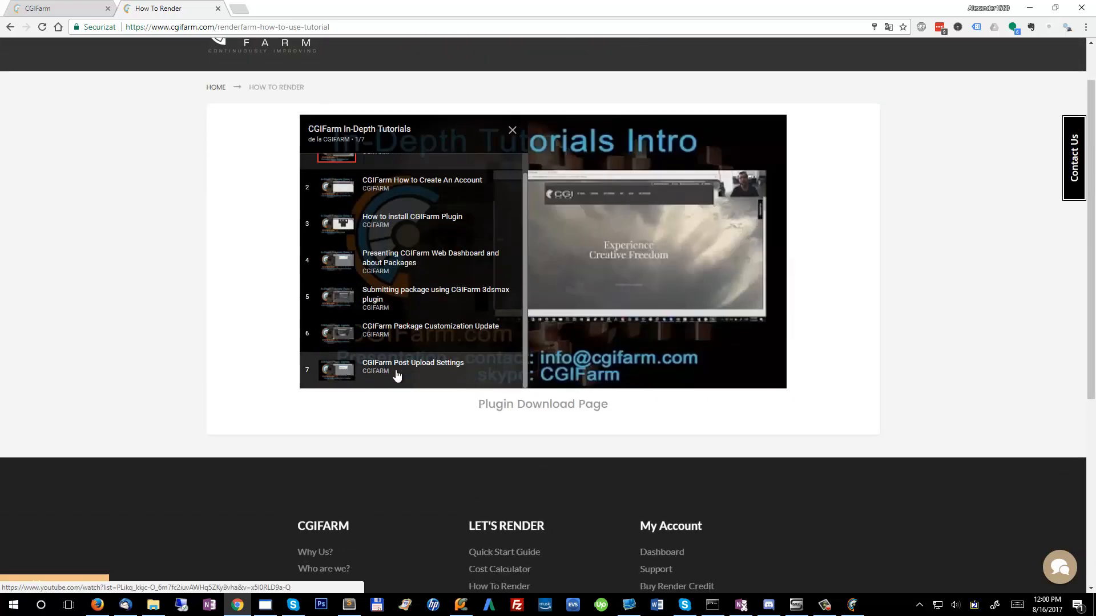
pyautogui.click(64, 6)
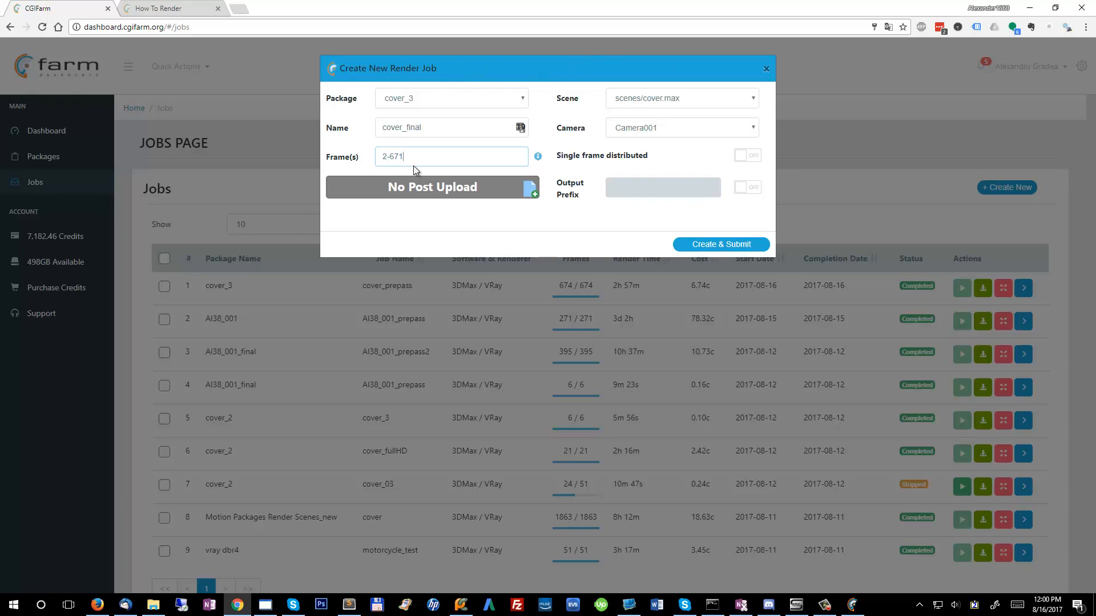
# Send the current render settings from 3ds Max to the browser and submit the cover_final job with them as post upload.
pyautogui.moveTo(413, 166); pyautogui.dragTo(297, 150)
pyautogui.click(265, 605)
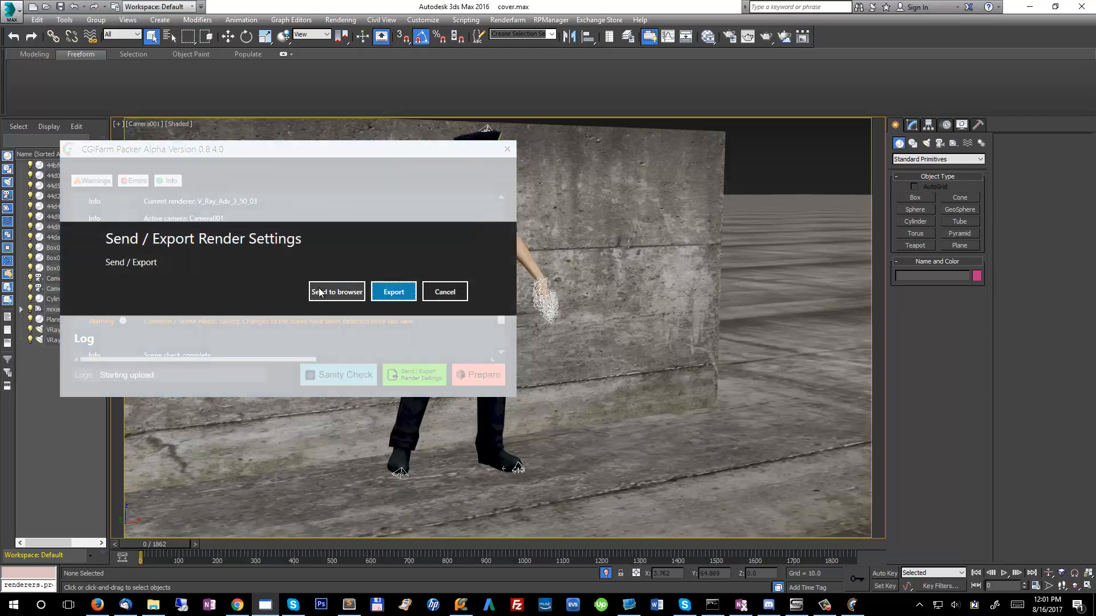
pyautogui.click(334, 292)
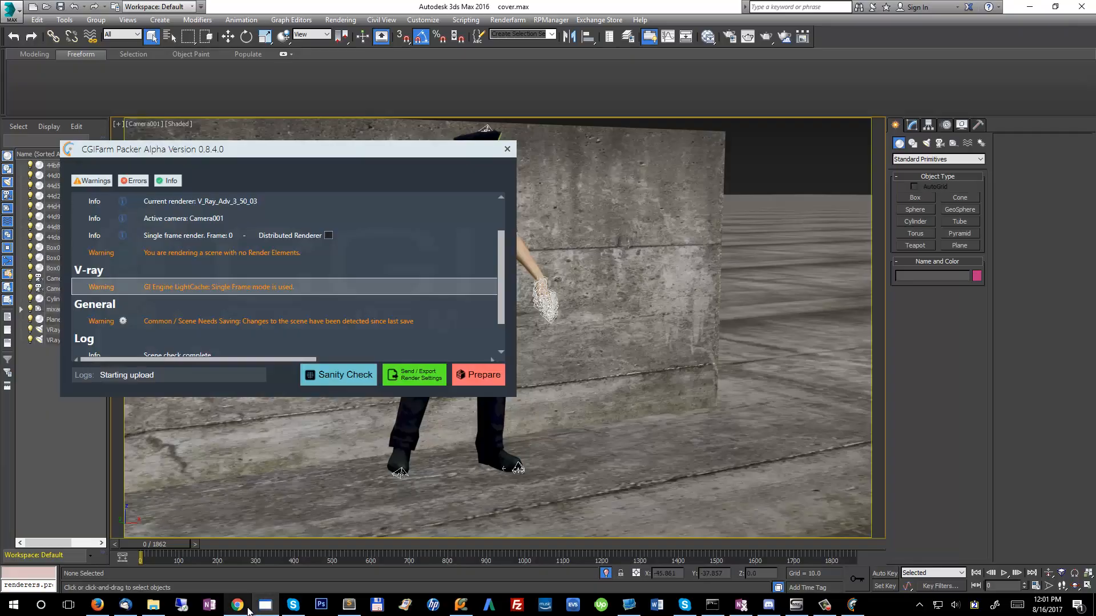
pyautogui.click(237, 605)
pyautogui.click(714, 247)
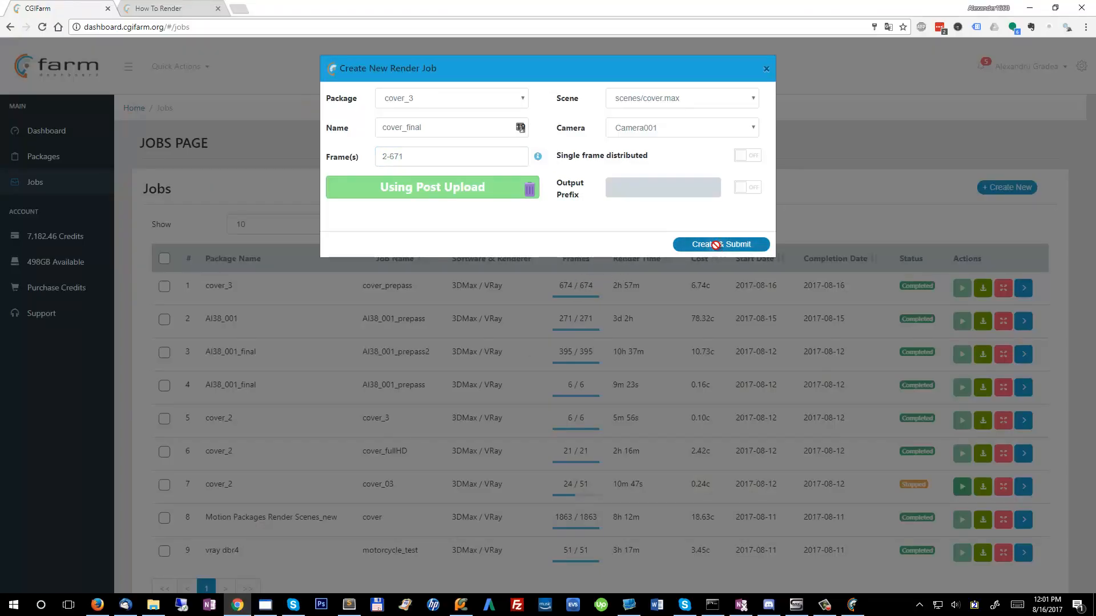
pyautogui.click(767, 70)
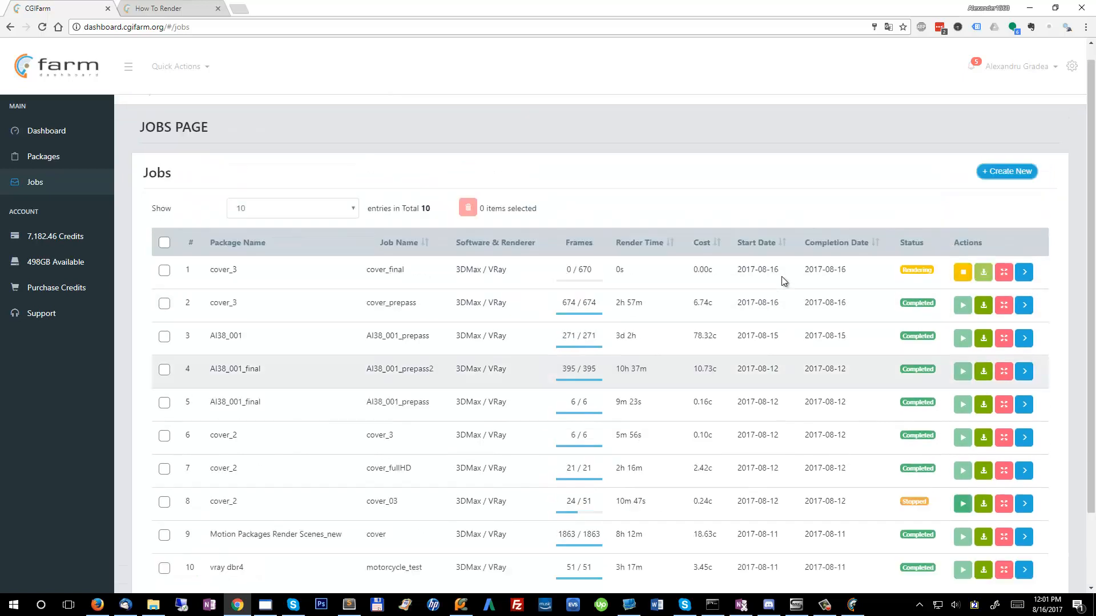
# Compare the costs of the cover_final and cover_prepass jobs in the jobs list.
pyautogui.moveTo(462, 328); pyautogui.dragTo(533, 318)
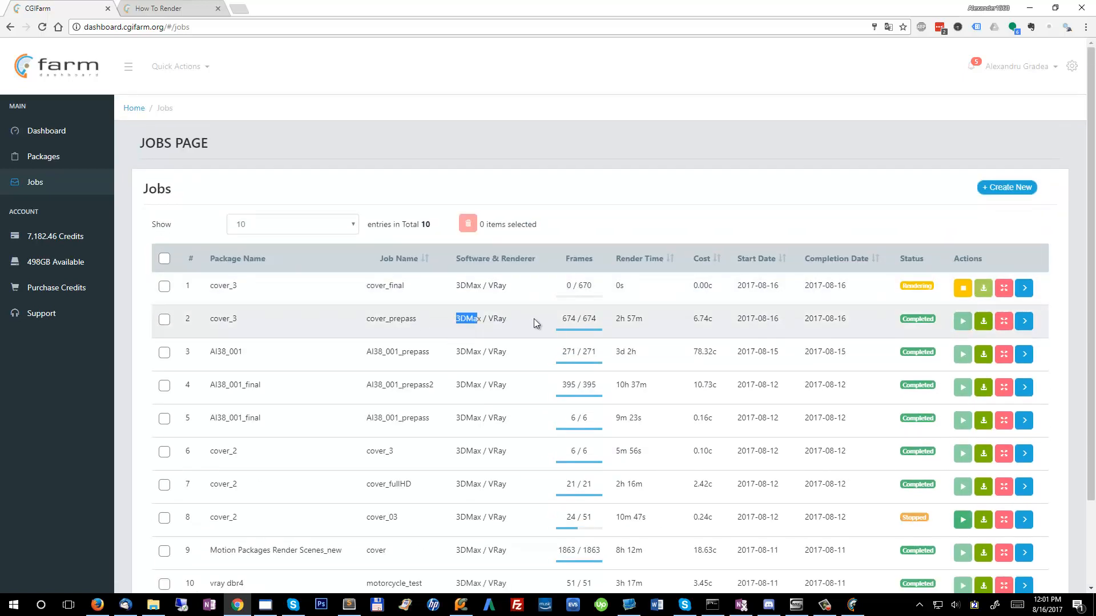
pyautogui.click(685, 313)
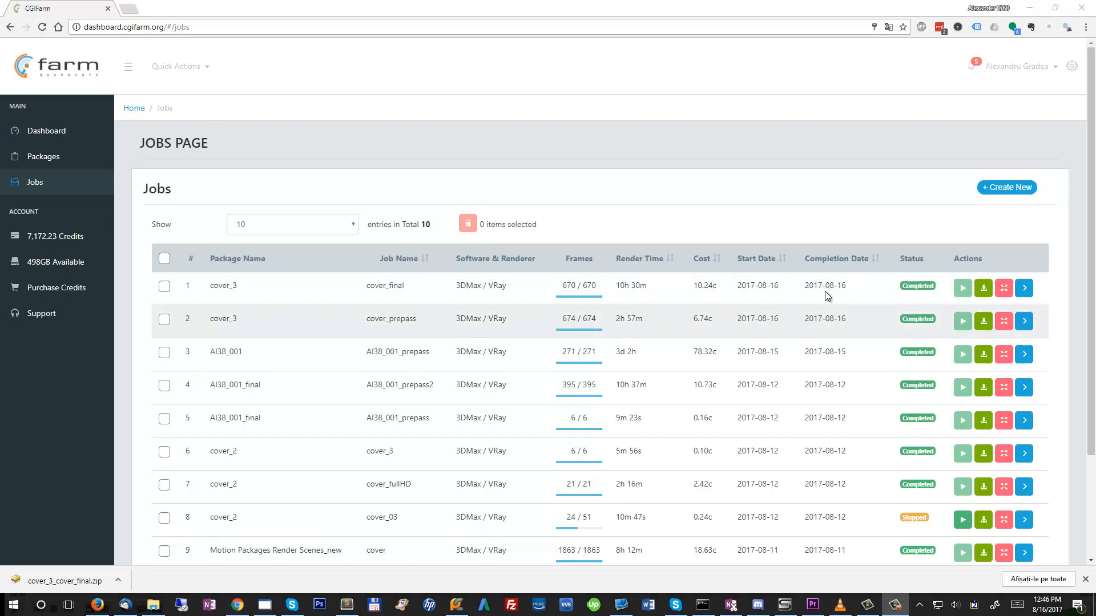
pyautogui.moveTo(693, 286); pyautogui.dragTo(730, 289)
pyautogui.click(698, 284)
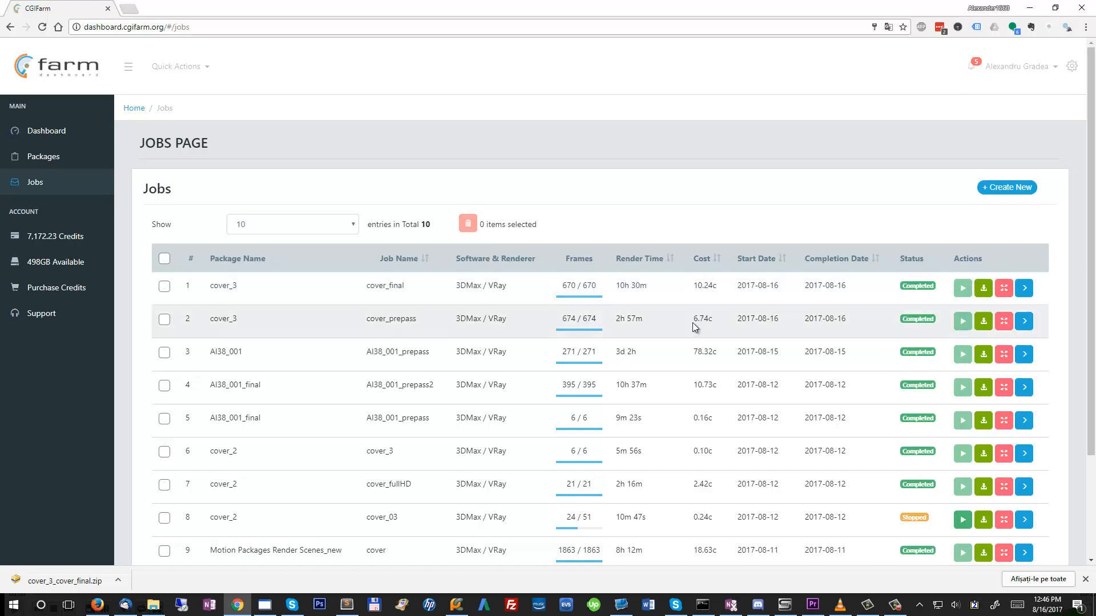
pyautogui.moveTo(160, 328); pyautogui.dragTo(426, 319)
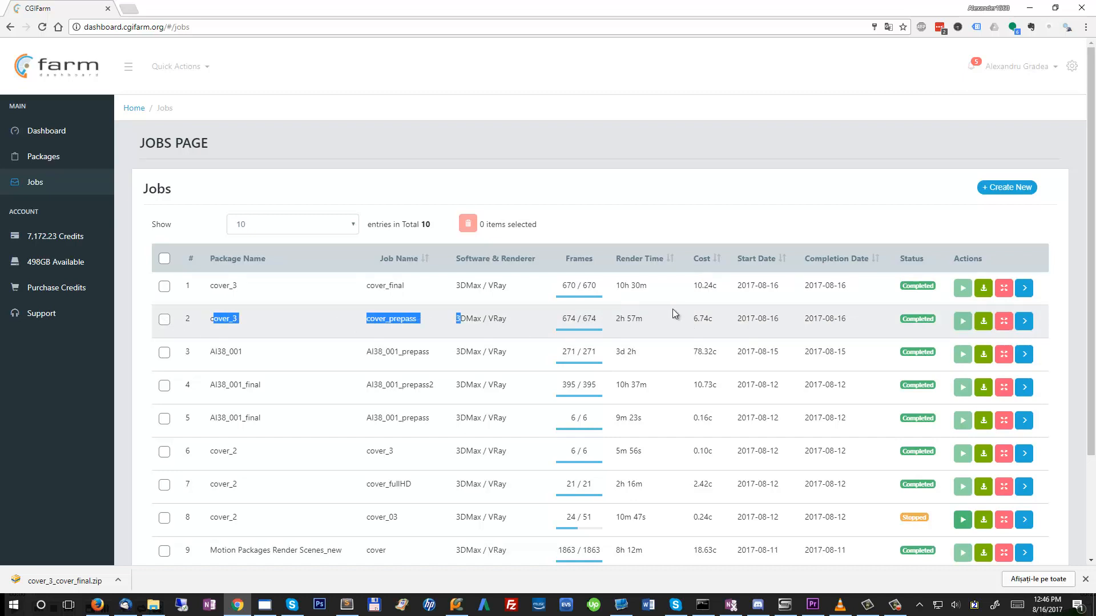
pyautogui.click(697, 323)
pyautogui.moveTo(689, 320); pyautogui.dragTo(736, 322)
pyautogui.click(719, 290)
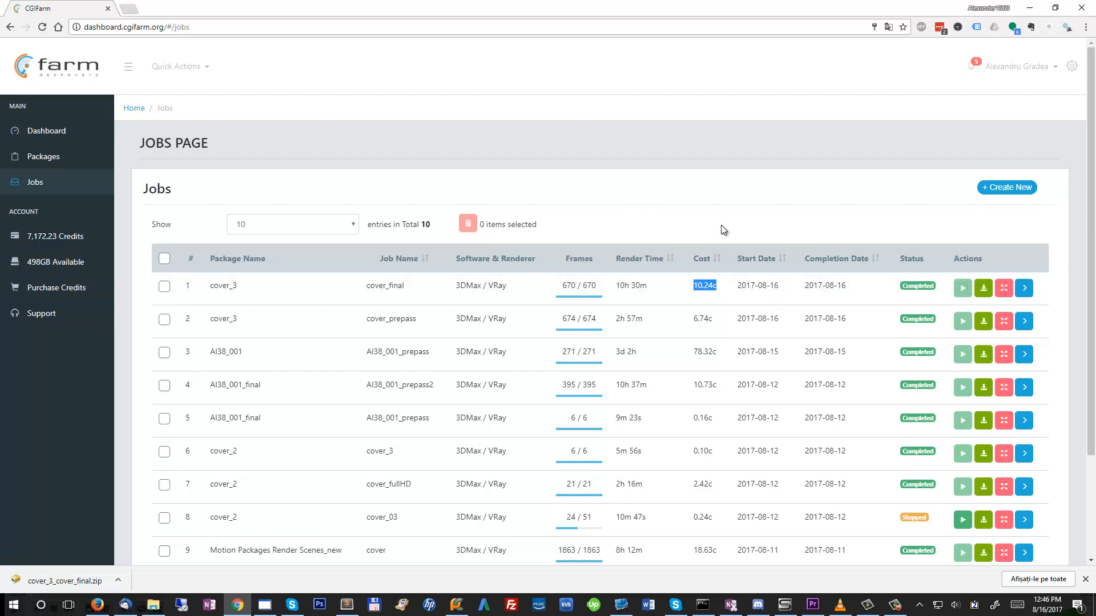
pyautogui.scroll(-3, 724, 384)
pyautogui.scroll(3, 724, 384)
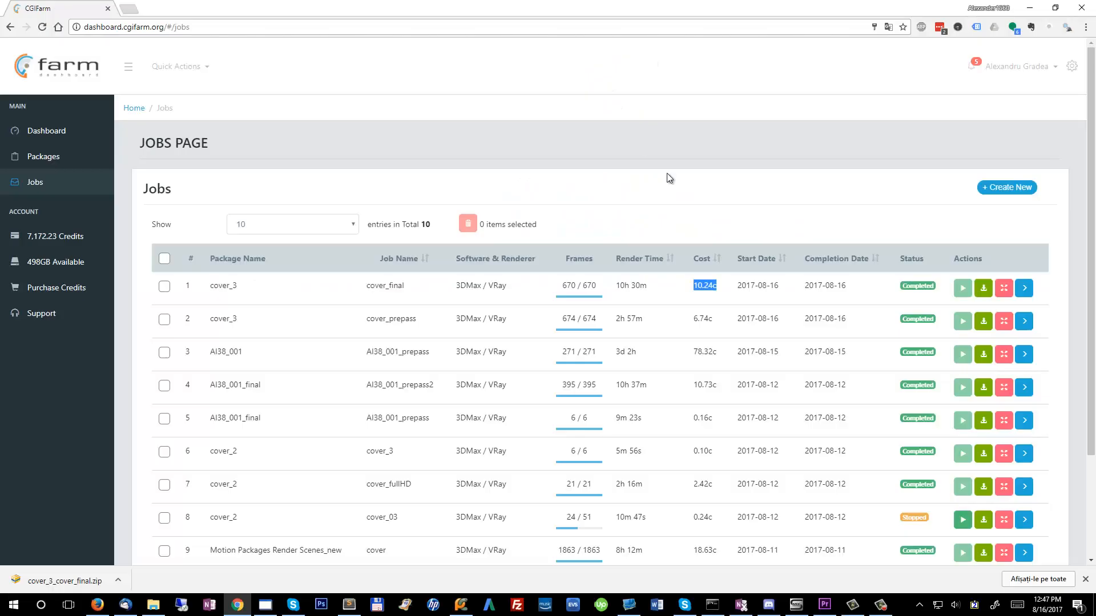
# Dismiss the browser's download bar and examine the render time of the cover_prepass job alongside the other jobs.
pyautogui.click(1085, 580)
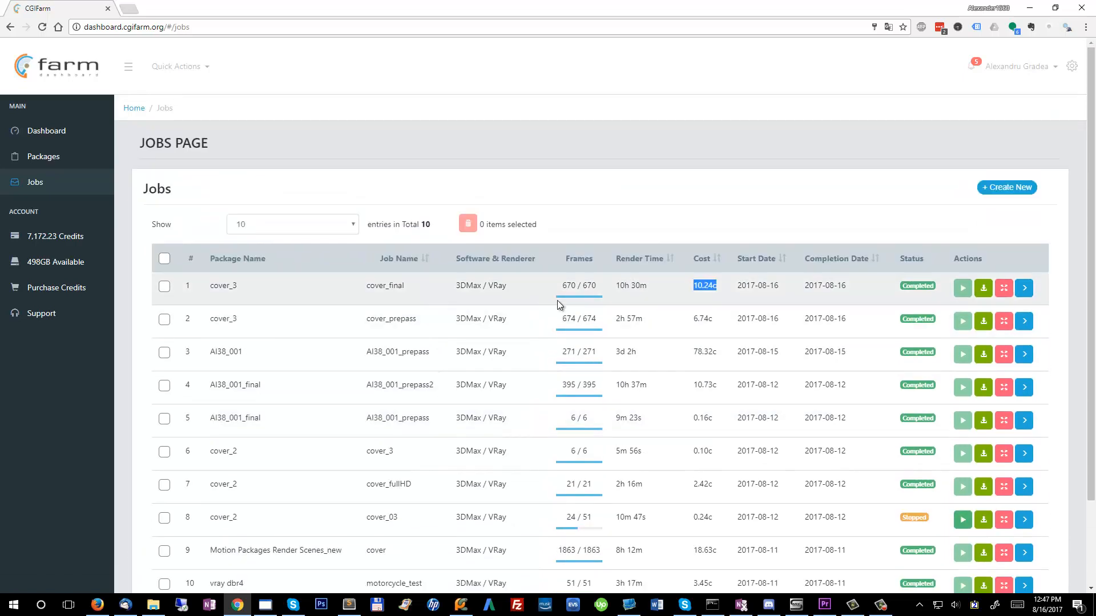
pyautogui.moveTo(621, 319); pyautogui.dragTo(655, 320)
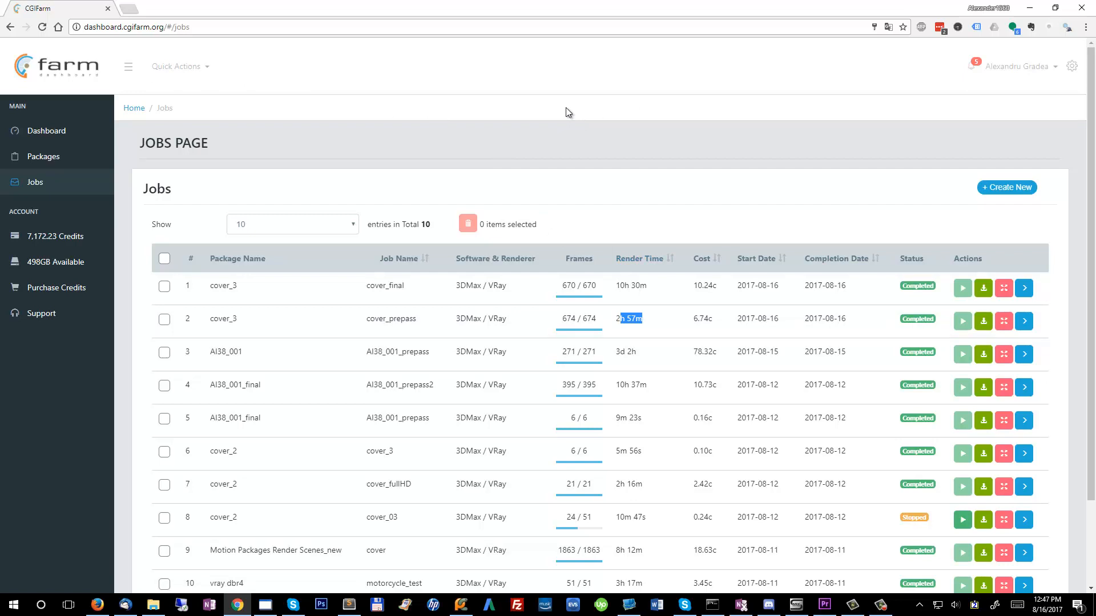
pyautogui.scroll(-2, 567, 107)
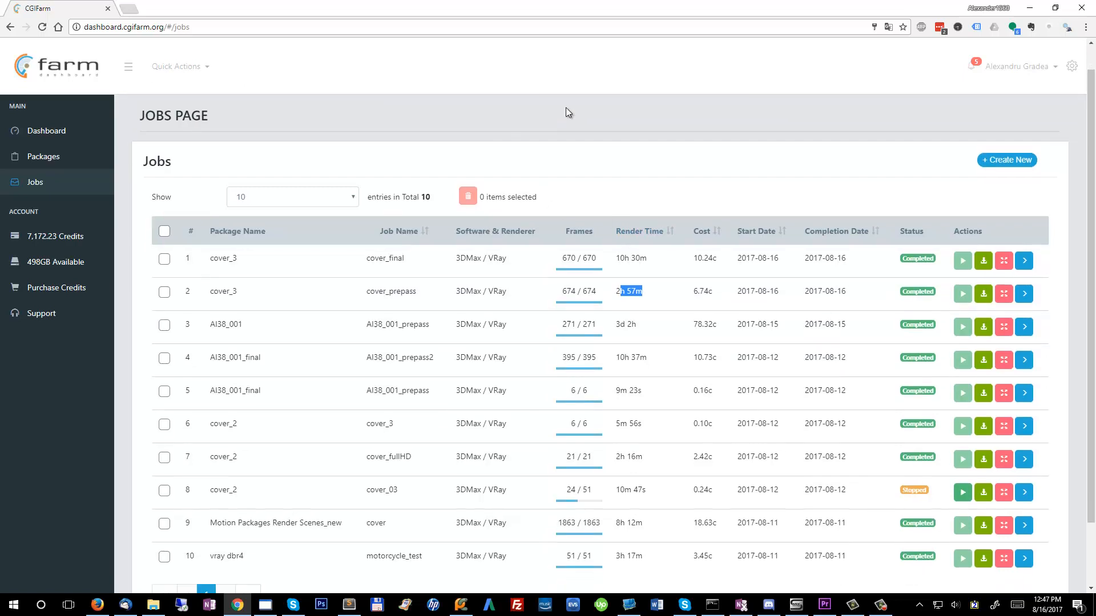
pyautogui.scroll(2, 567, 107)
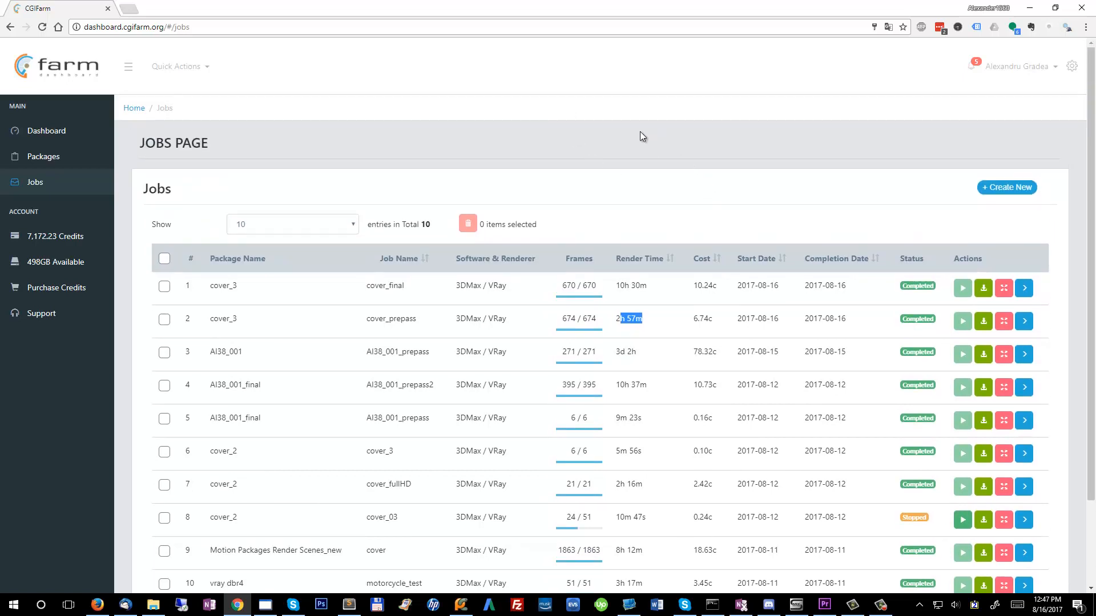
pyautogui.scroll(-2, 749, 217)
pyautogui.scroll(2, 749, 383)
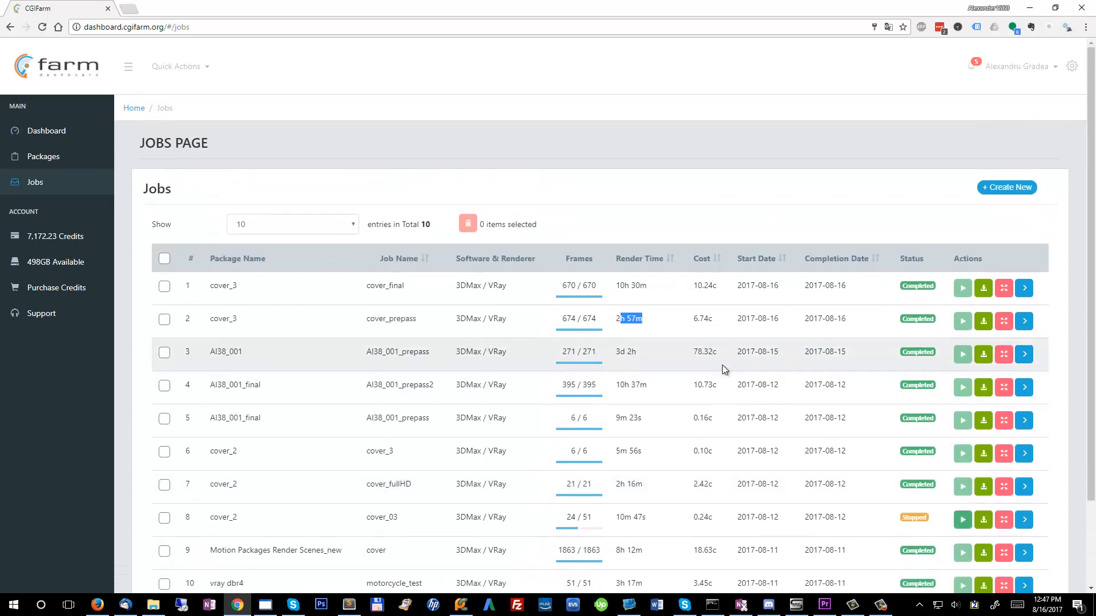